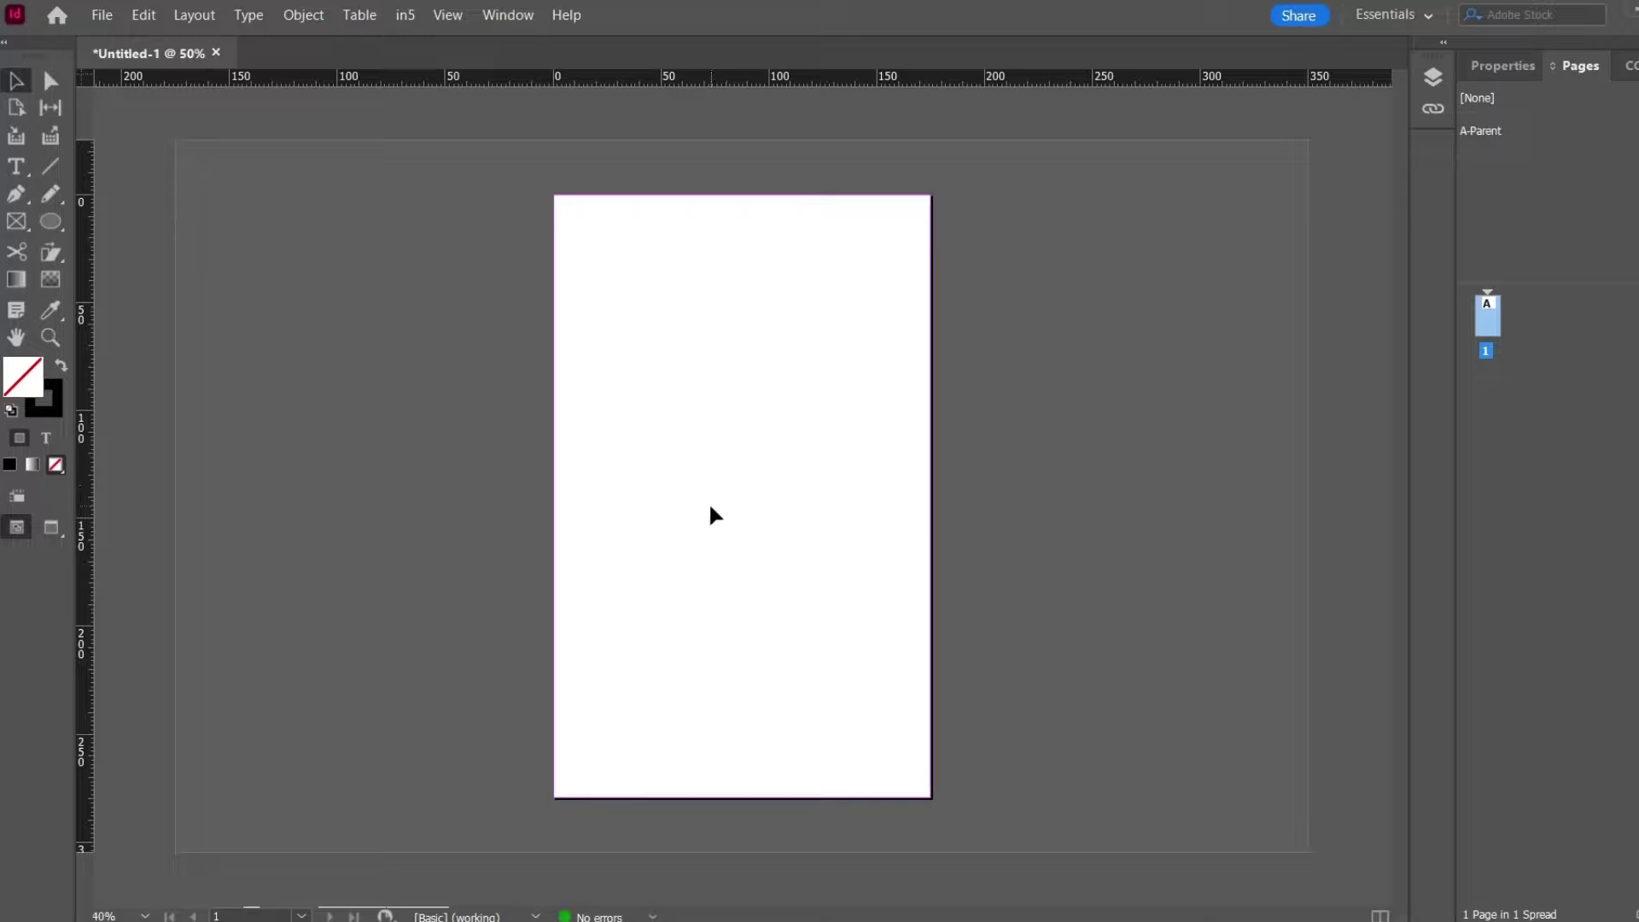
Step: Place the Sample Book Cover image onto the page
{"action": "left_click", "coordinate": [102, 17]}
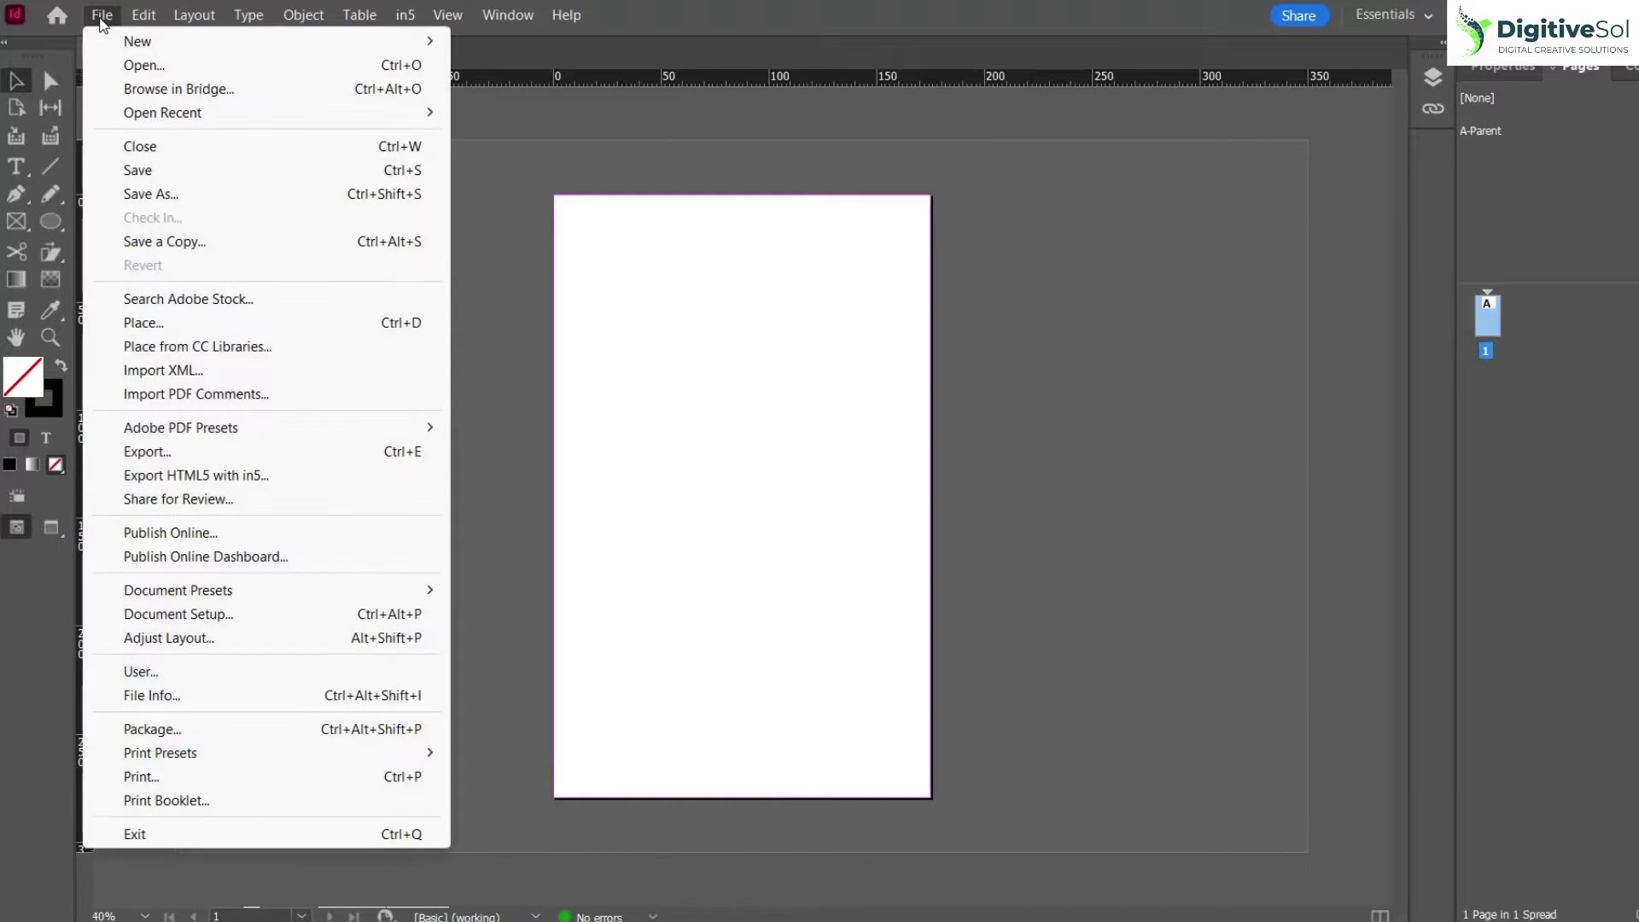
{"action": "left_click", "coordinate": [203, 321]}
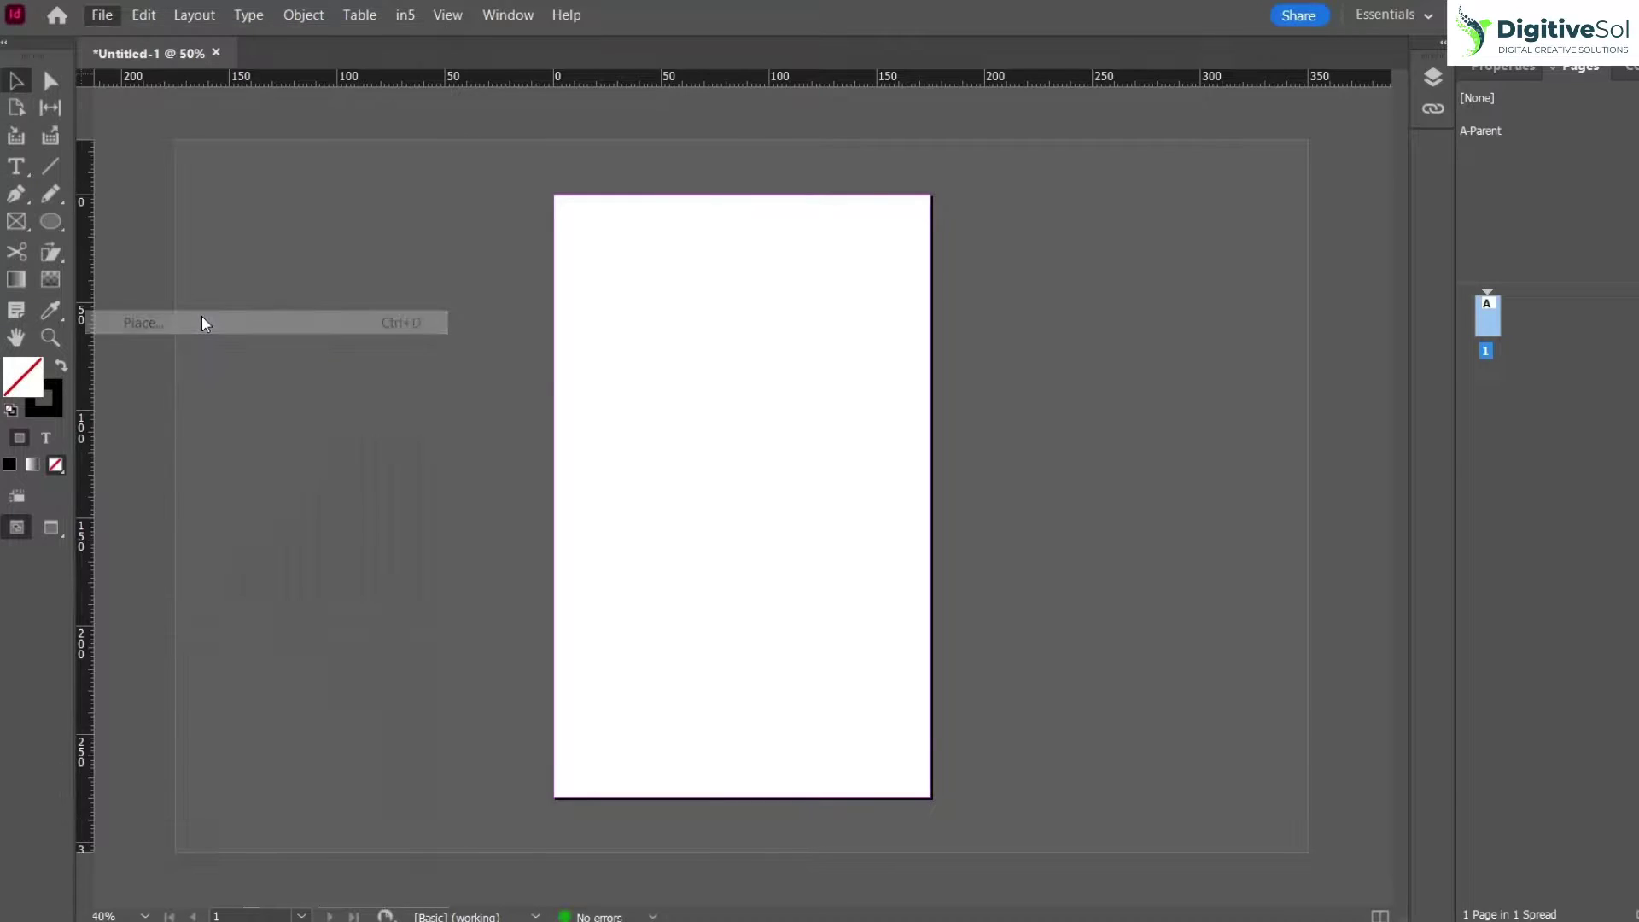
{"action": "scroll", "coordinate": [1007, 546], "scroll_direction": "down", "scroll_amount": 5}
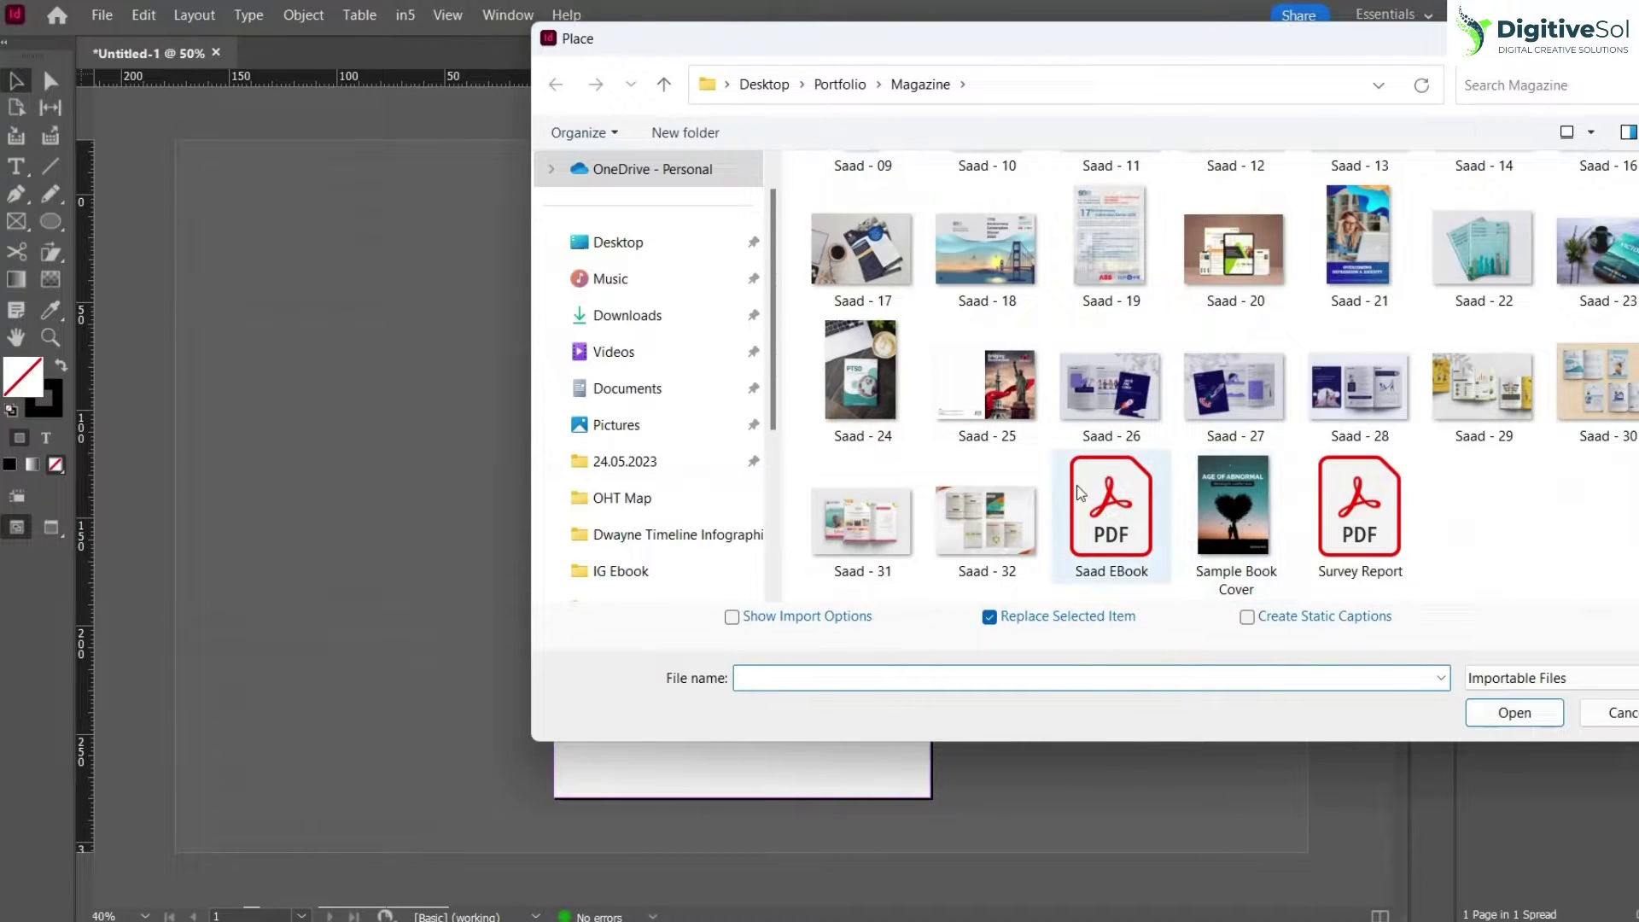
{"action": "scroll", "coordinate": [1232, 510], "scroll_direction": "up", "scroll_amount": 3}
{"action": "double_click", "coordinate": [1357, 478]}
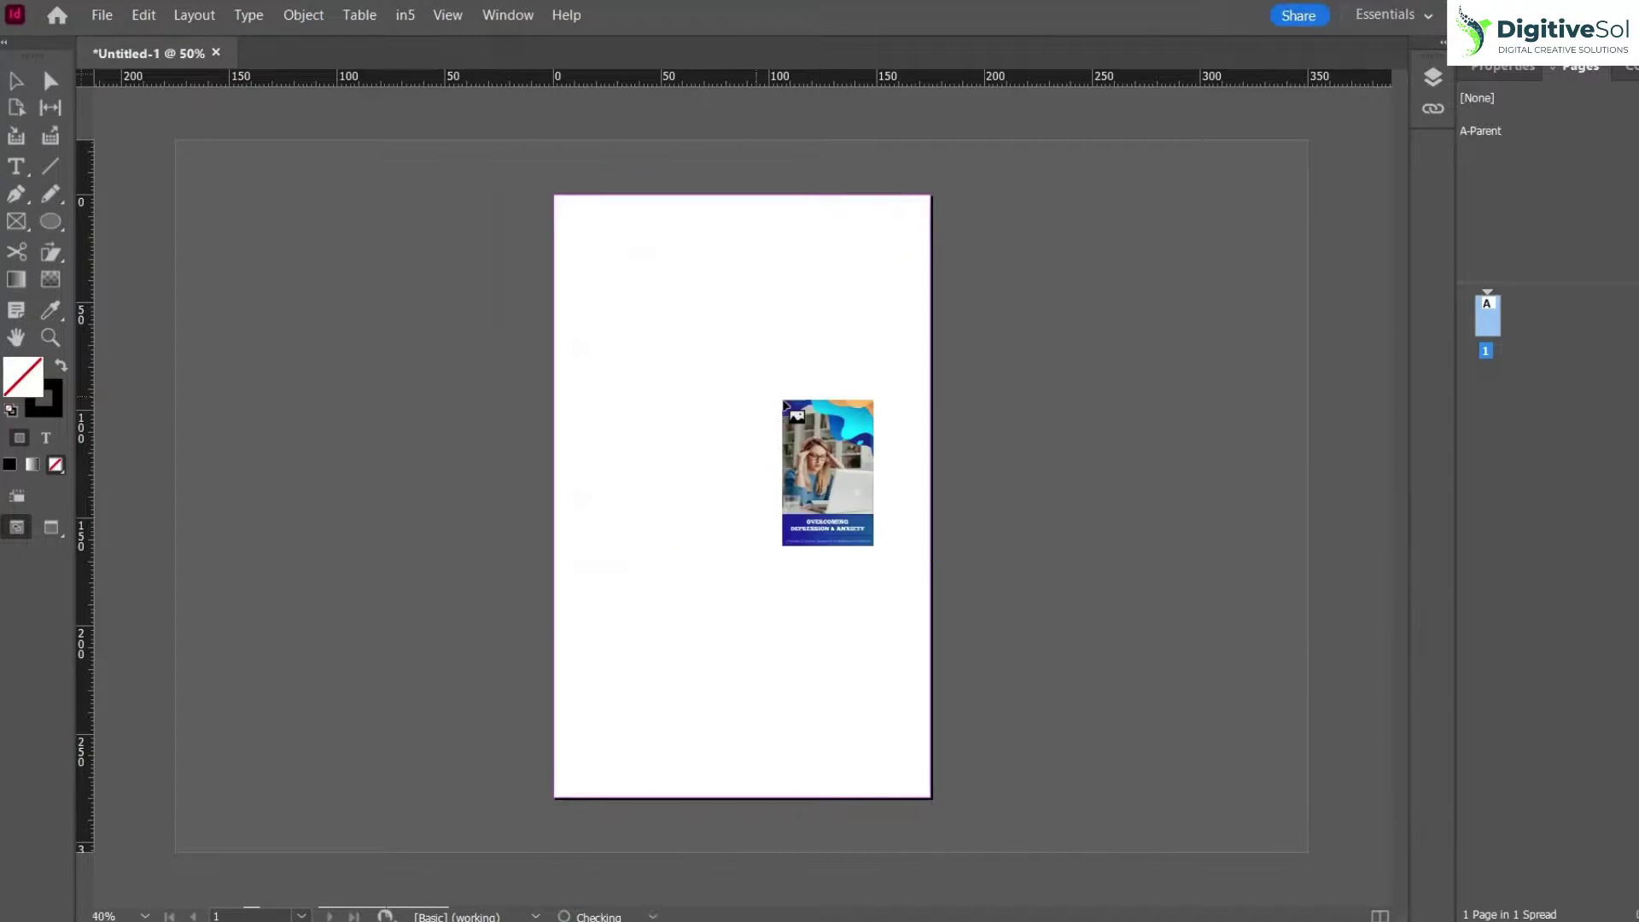
{"action": "left_click", "coordinate": [609, 291]}
Step: Move and resize the cover so it fills the page from corner to corner
{"action": "left_click_drag", "start_coordinate": [604, 287], "coordinate": [670, 237]}
{"action": "left_click_drag", "start_coordinate": [479, 246], "coordinate": [683, 482]}
{"action": "left_click_drag", "start_coordinate": [629, 264], "coordinate": [642, 270]}
{"action": "left_click_drag", "start_coordinate": [926, 788], "coordinate": [932, 799]}
{"action": "left_click", "coordinate": [1048, 640]}
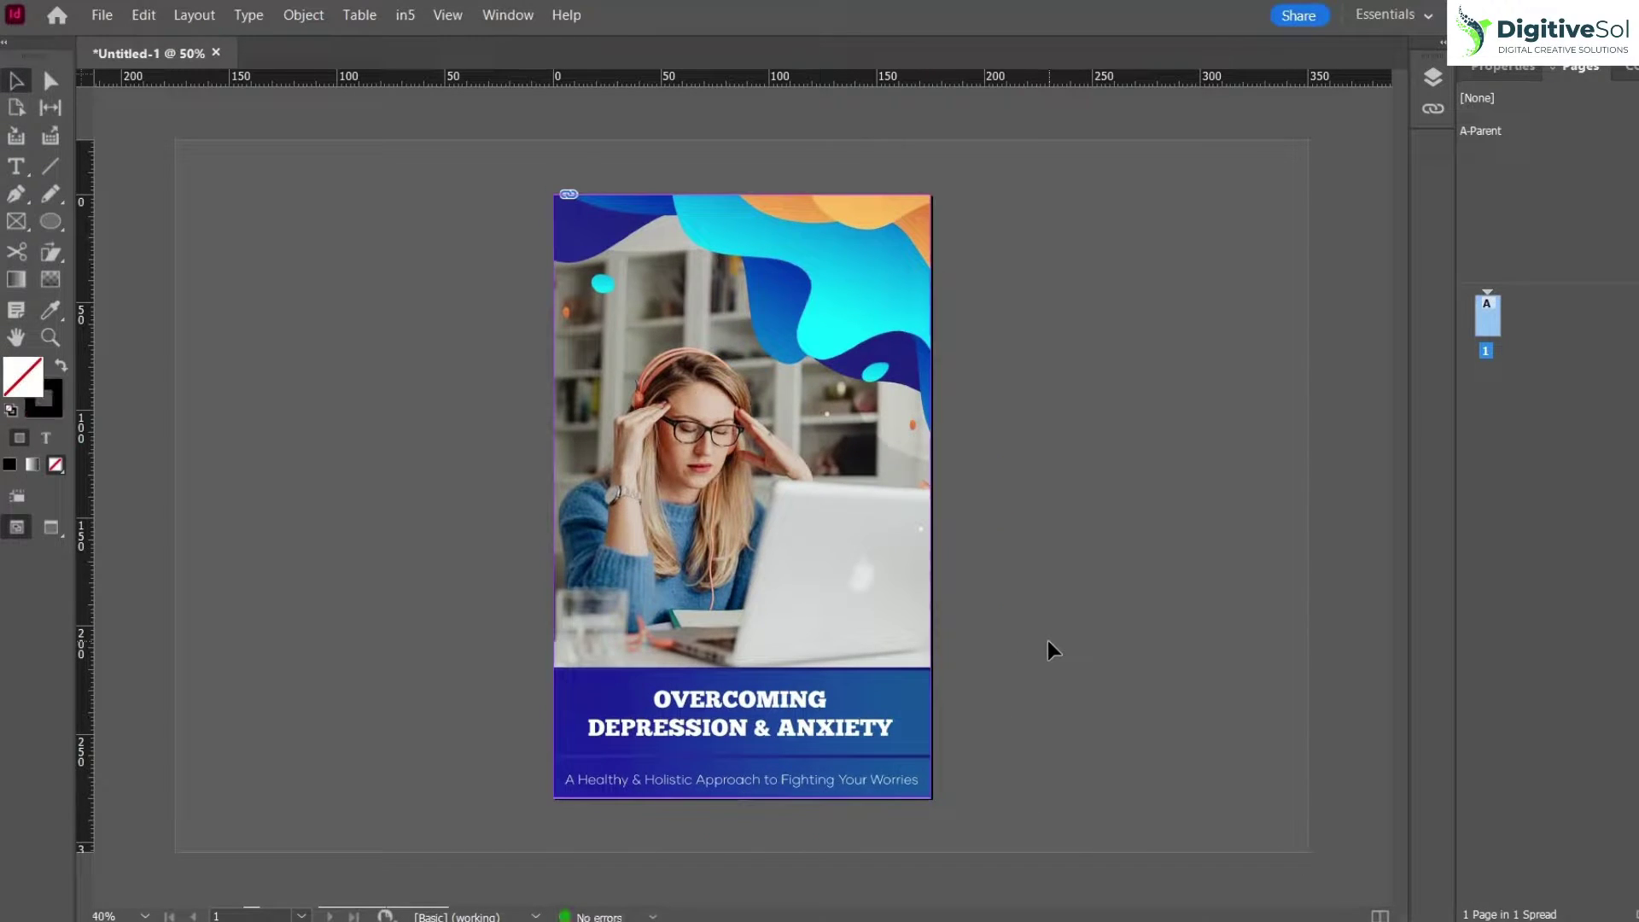
Step: Cut and paste the book cover, then move it to the left of the page
{"action": "left_click", "coordinate": [852, 569]}
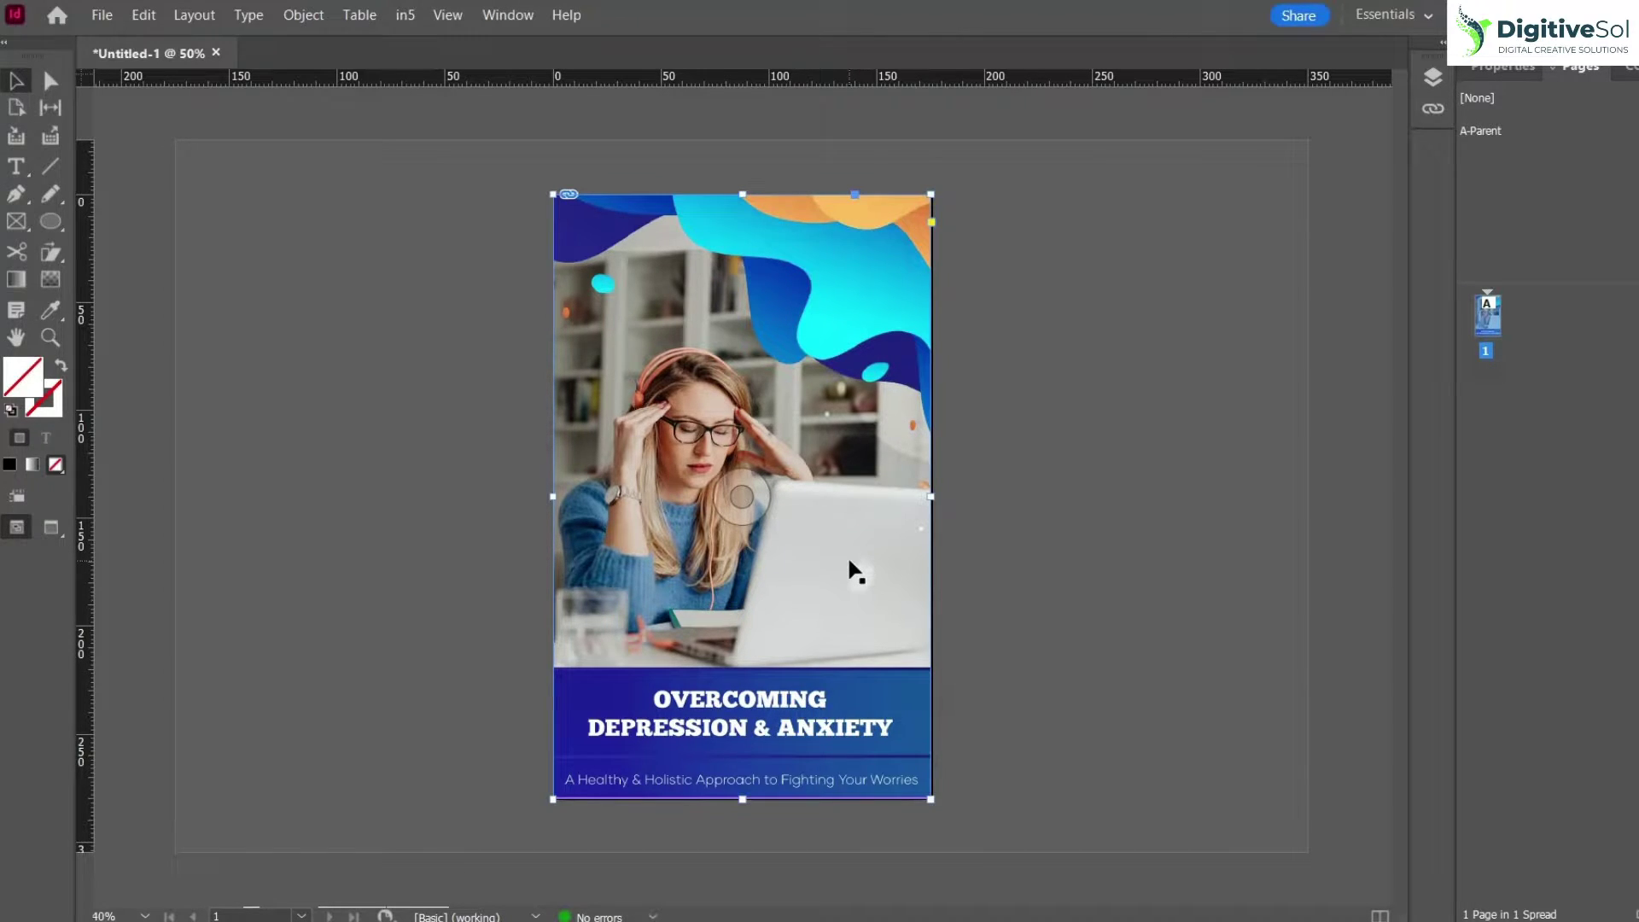
{"action": "key", "text": "Delete"}
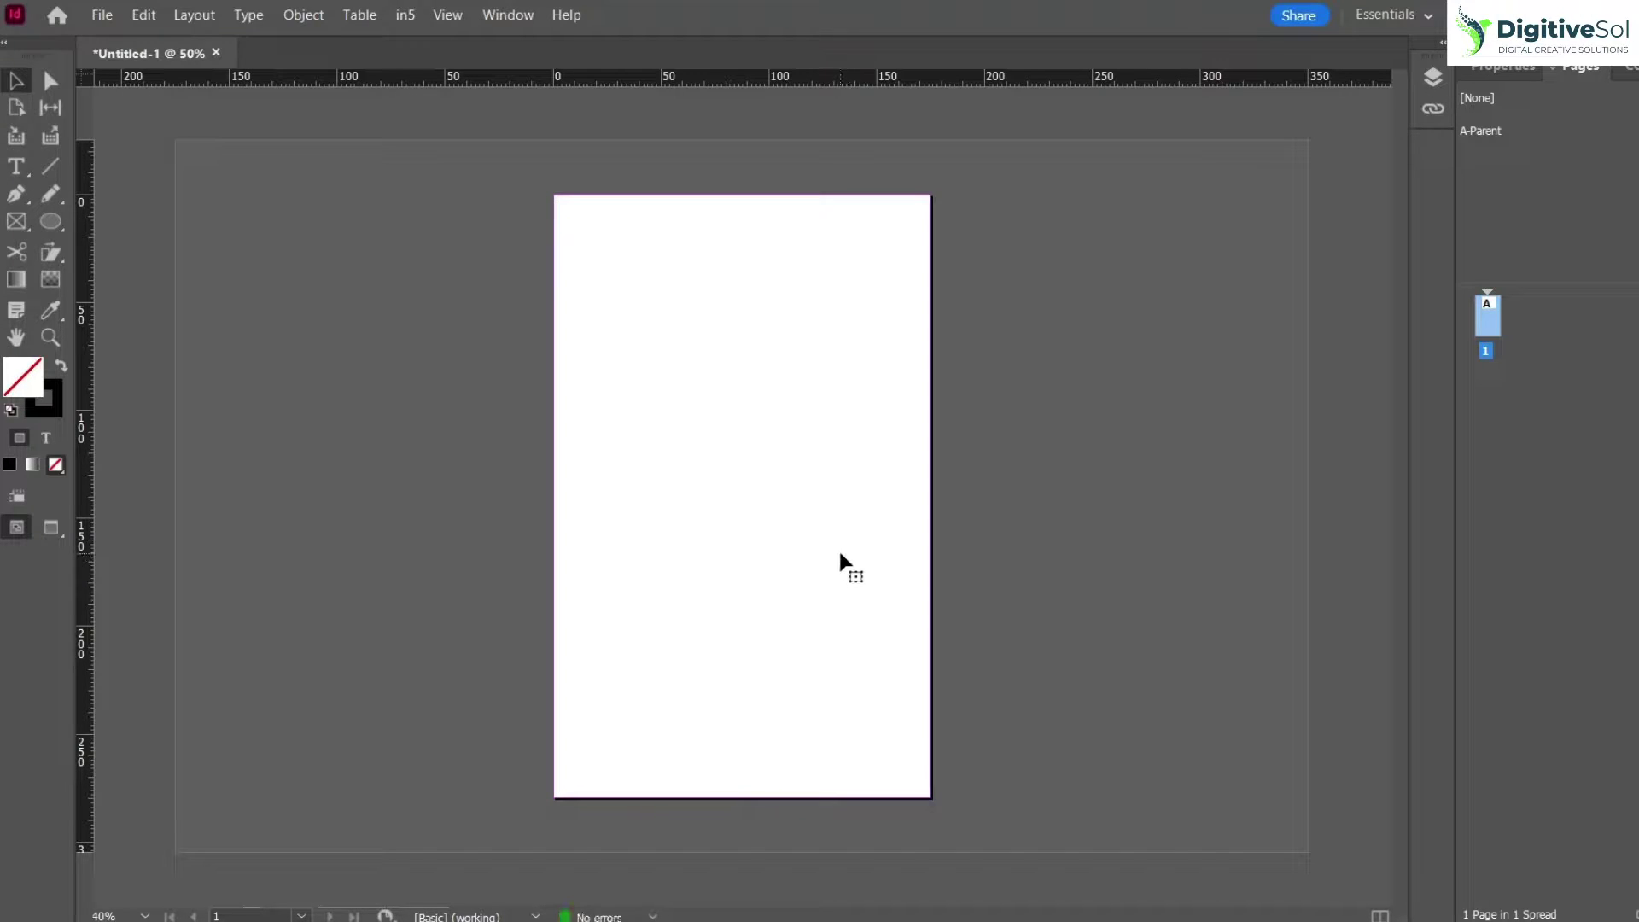
{"action": "key", "text": "ctrl+z"}
{"action": "left_click_drag", "start_coordinate": [801, 383], "coordinate": [391, 392]}
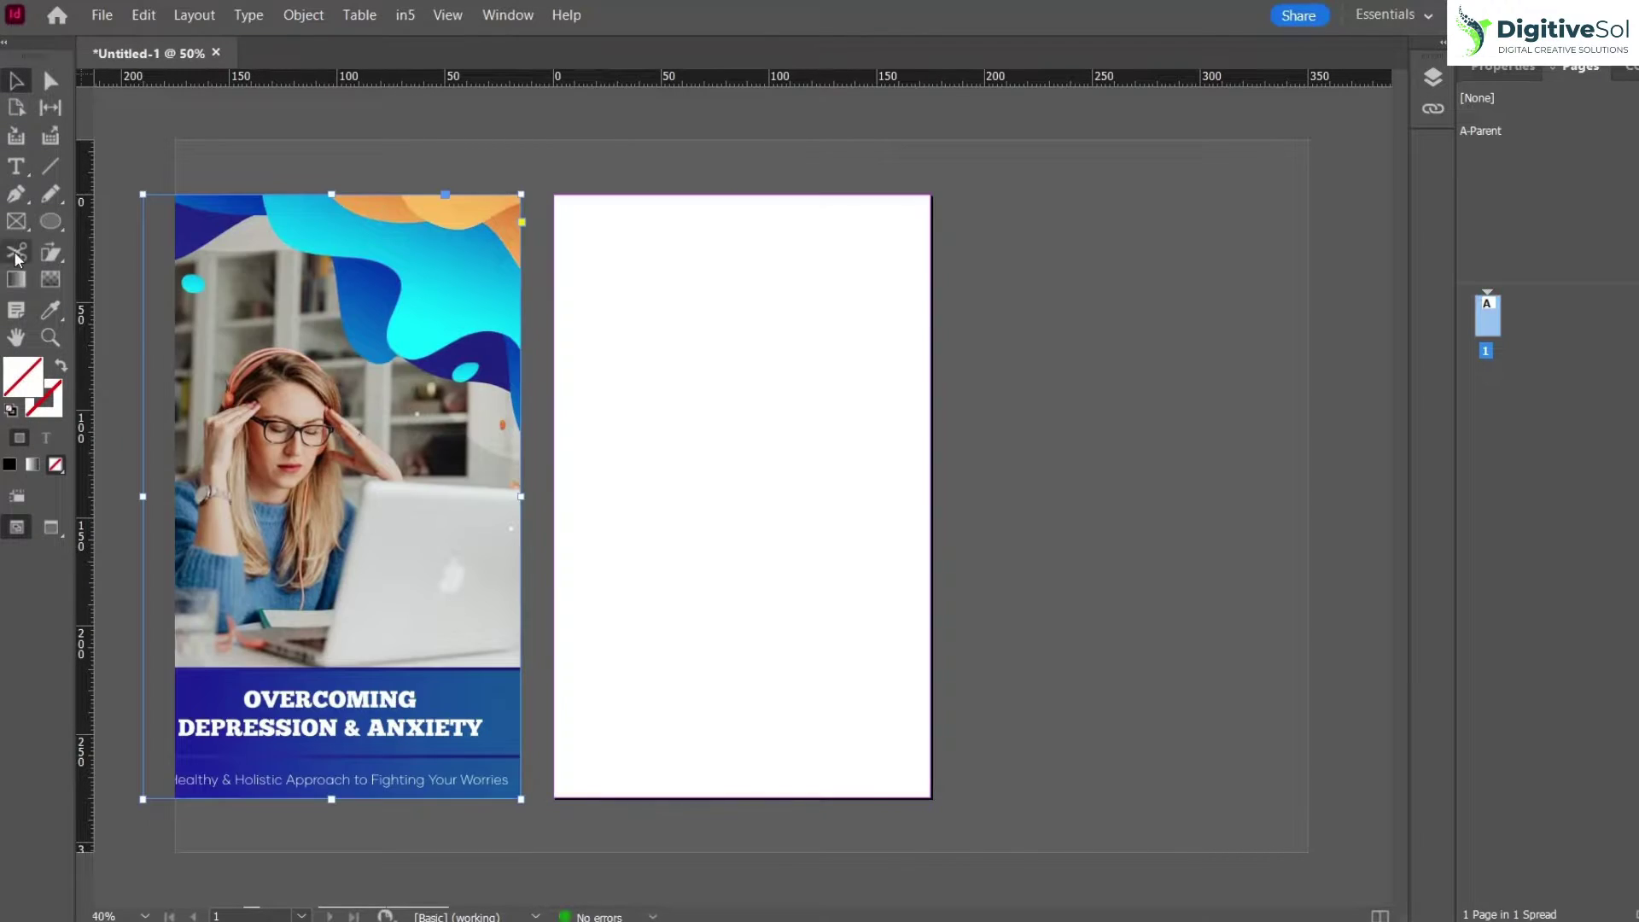
Step: Draw a circle and centre it in the page's upper half
{"action": "left_click", "coordinate": [50, 221]}
{"action": "left_click_drag", "start_coordinate": [608, 319], "coordinate": [821, 570]}
{"action": "key", "text": "v"}
{"action": "left_click_drag", "start_coordinate": [804, 372], "coordinate": [843, 342]}
{"action": "left_click", "coordinate": [1001, 442]}
Step: Nudge the cover against the page edge and bring up the circle's context menu
{"action": "left_click_drag", "start_coordinate": [403, 309], "coordinate": [412, 309]}
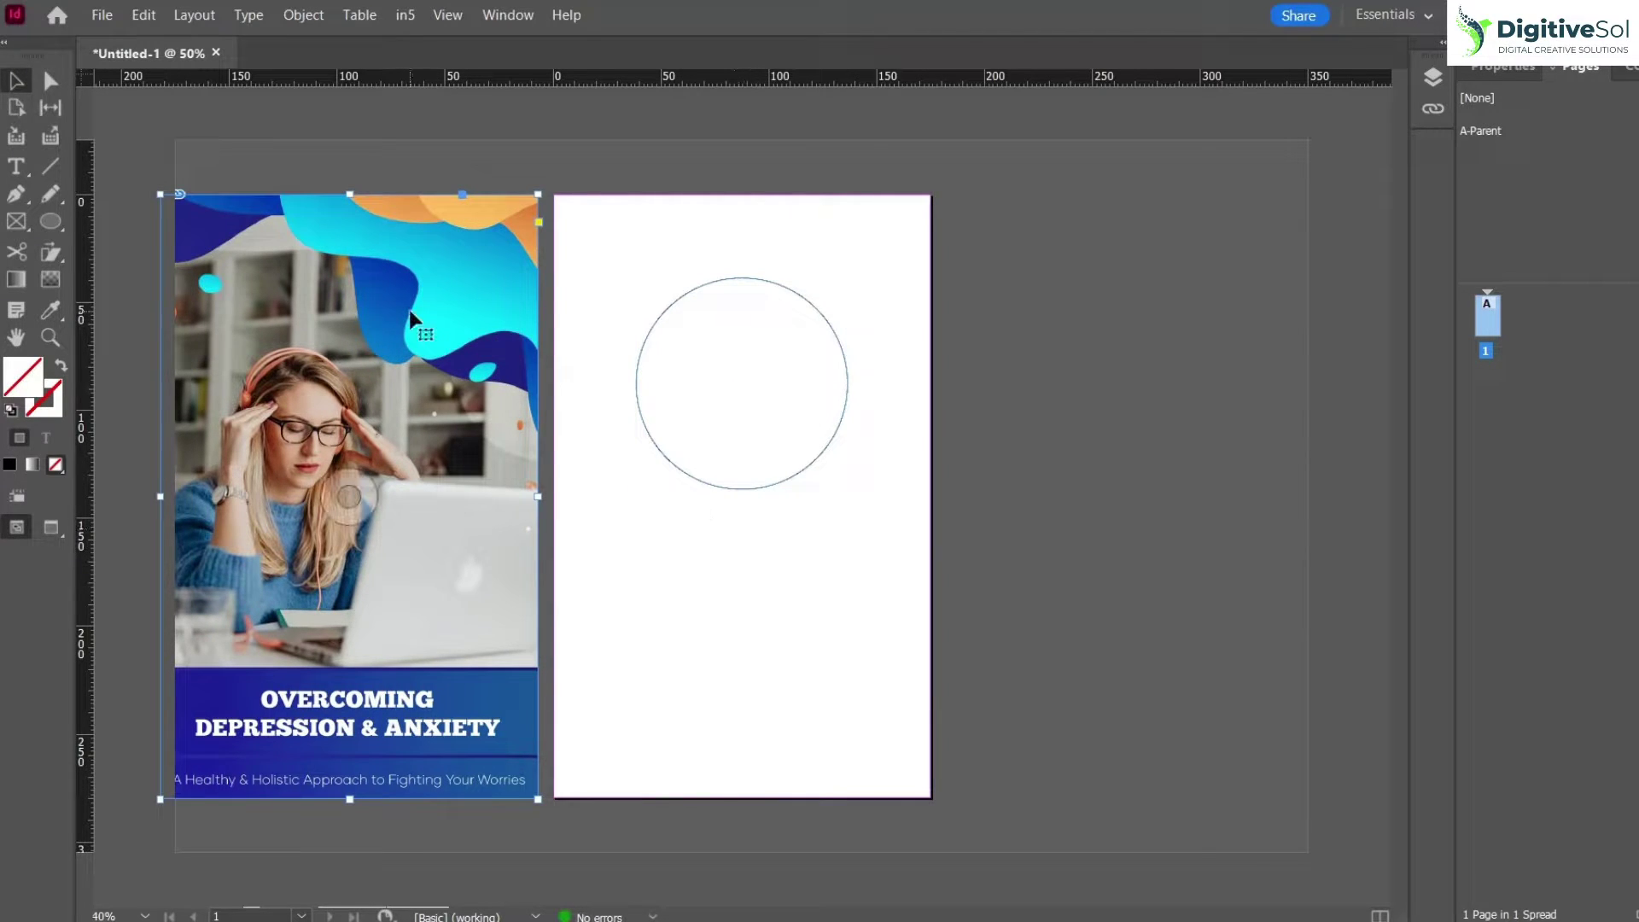
{"action": "left_click", "coordinate": [635, 364]}
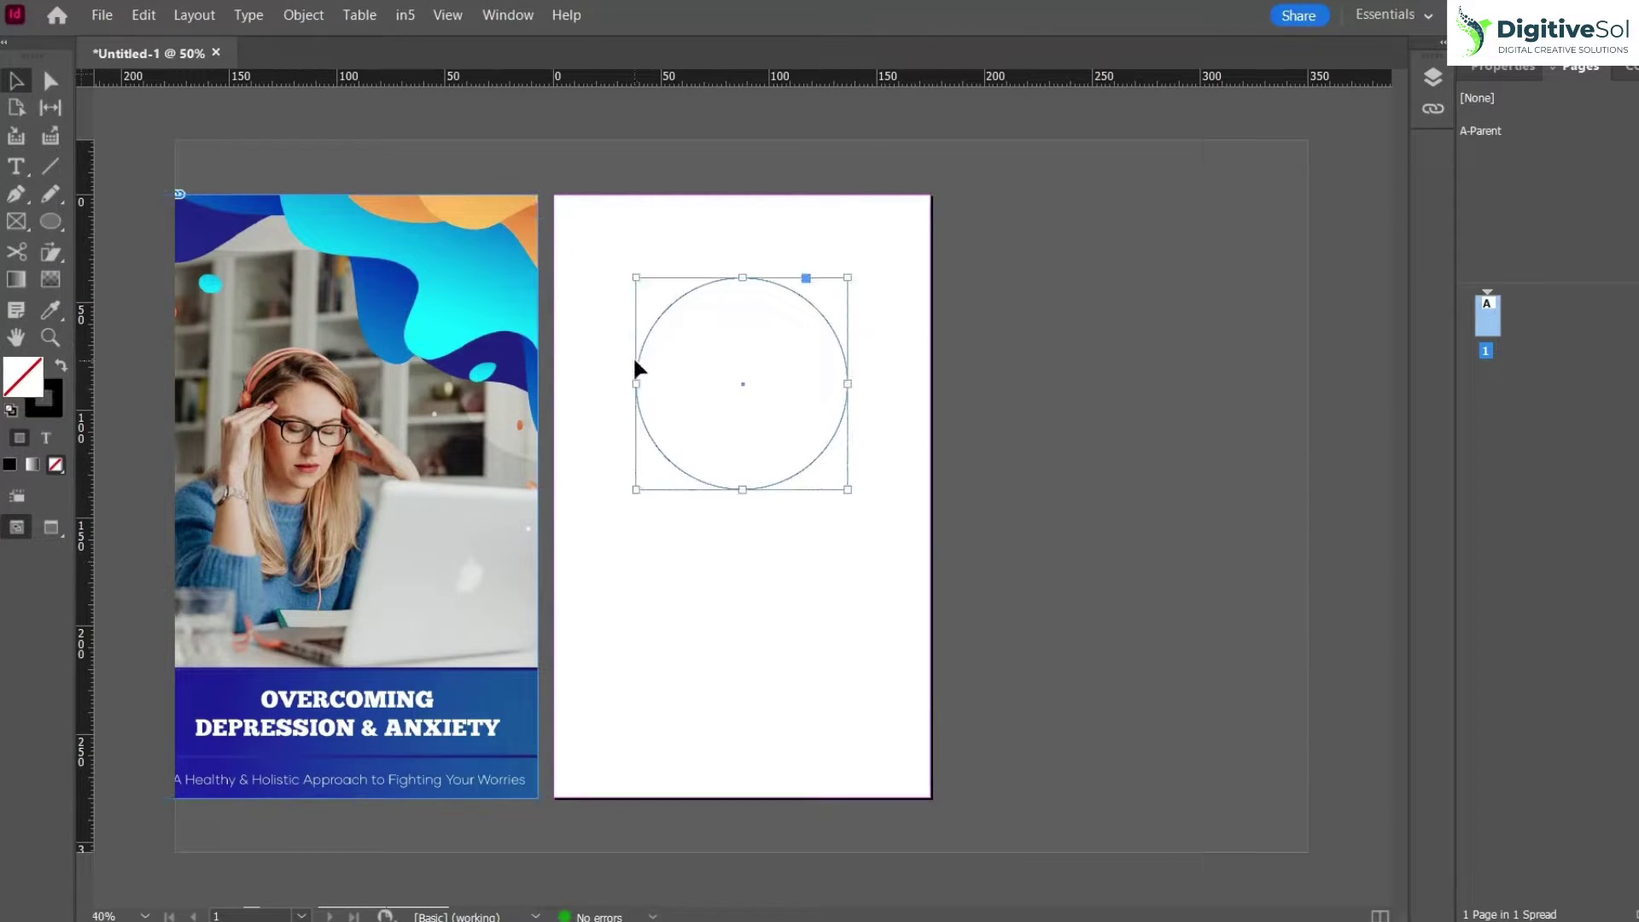
{"action": "right_click", "coordinate": [712, 278]}
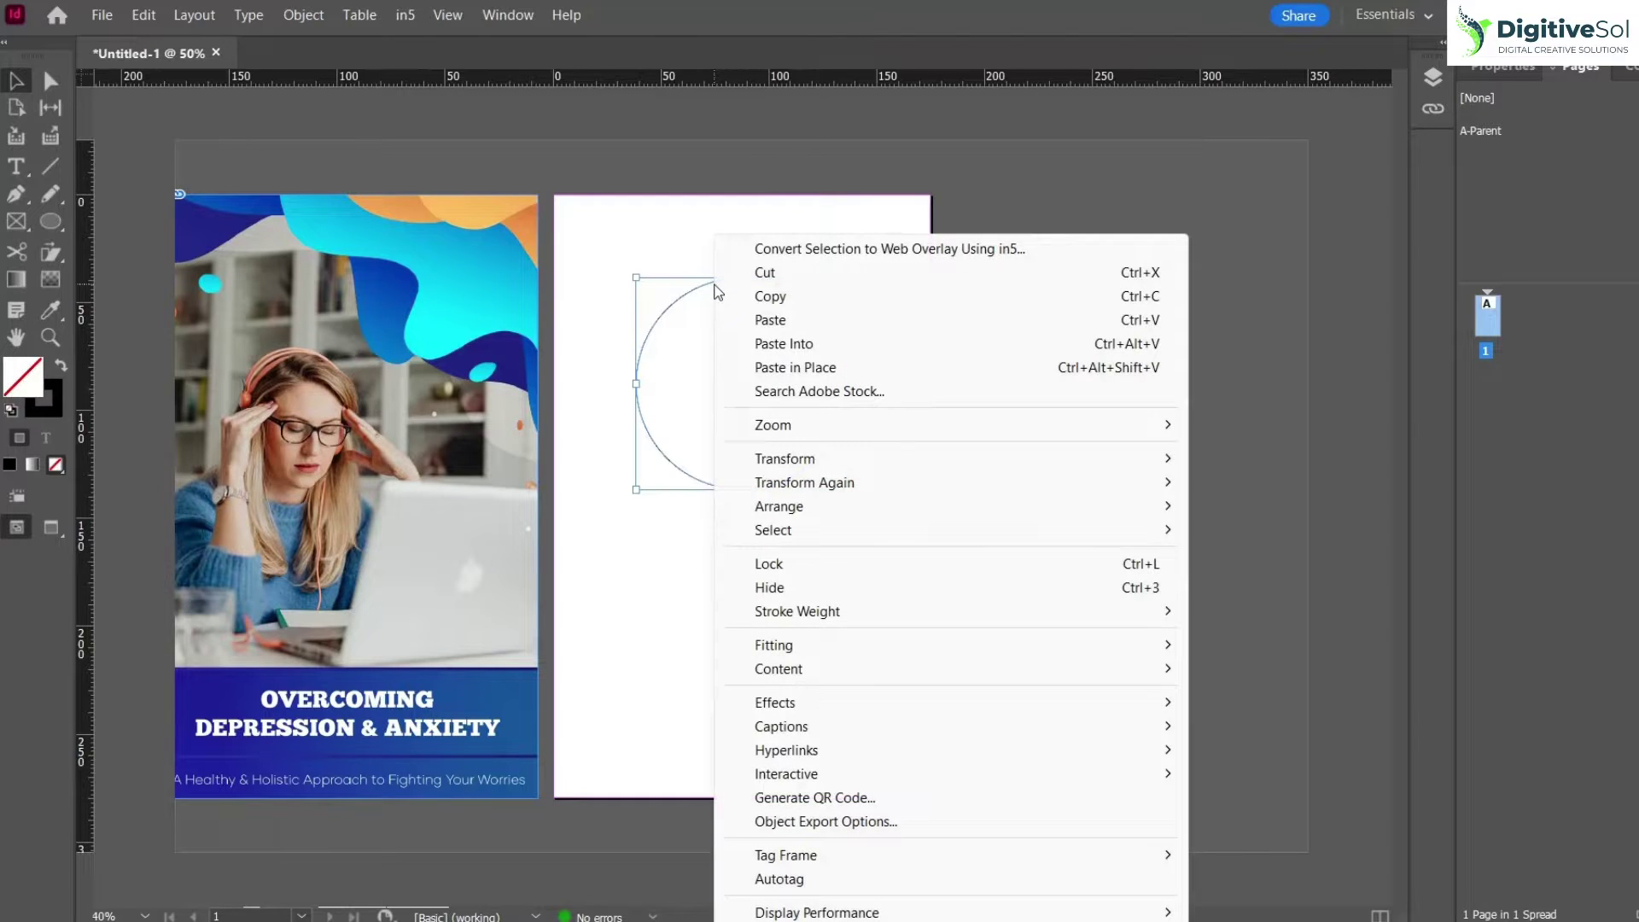
Step: Paste the cover into the circle, scale and shift it to frame the face, then delete it
{"action": "left_click", "coordinate": [790, 345]}
{"action": "left_click", "coordinate": [743, 389]}
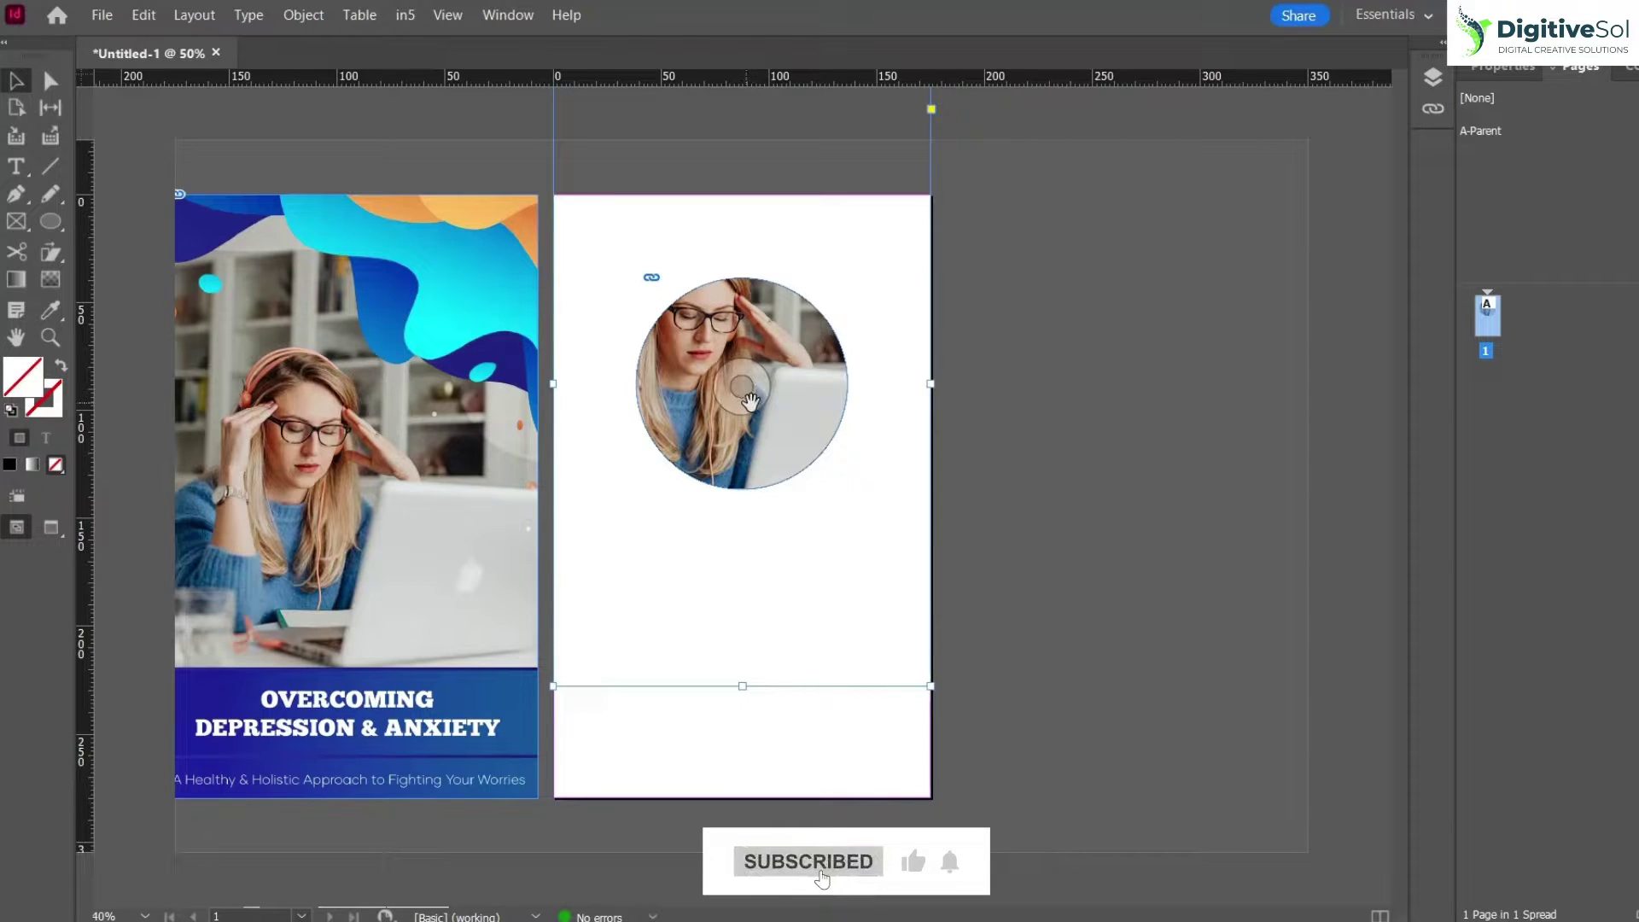
{"action": "left_click_drag", "start_coordinate": [742, 346], "coordinate": [805, 378]}
{"action": "left_click_drag", "start_coordinate": [977, 749], "coordinate": [814, 618]}
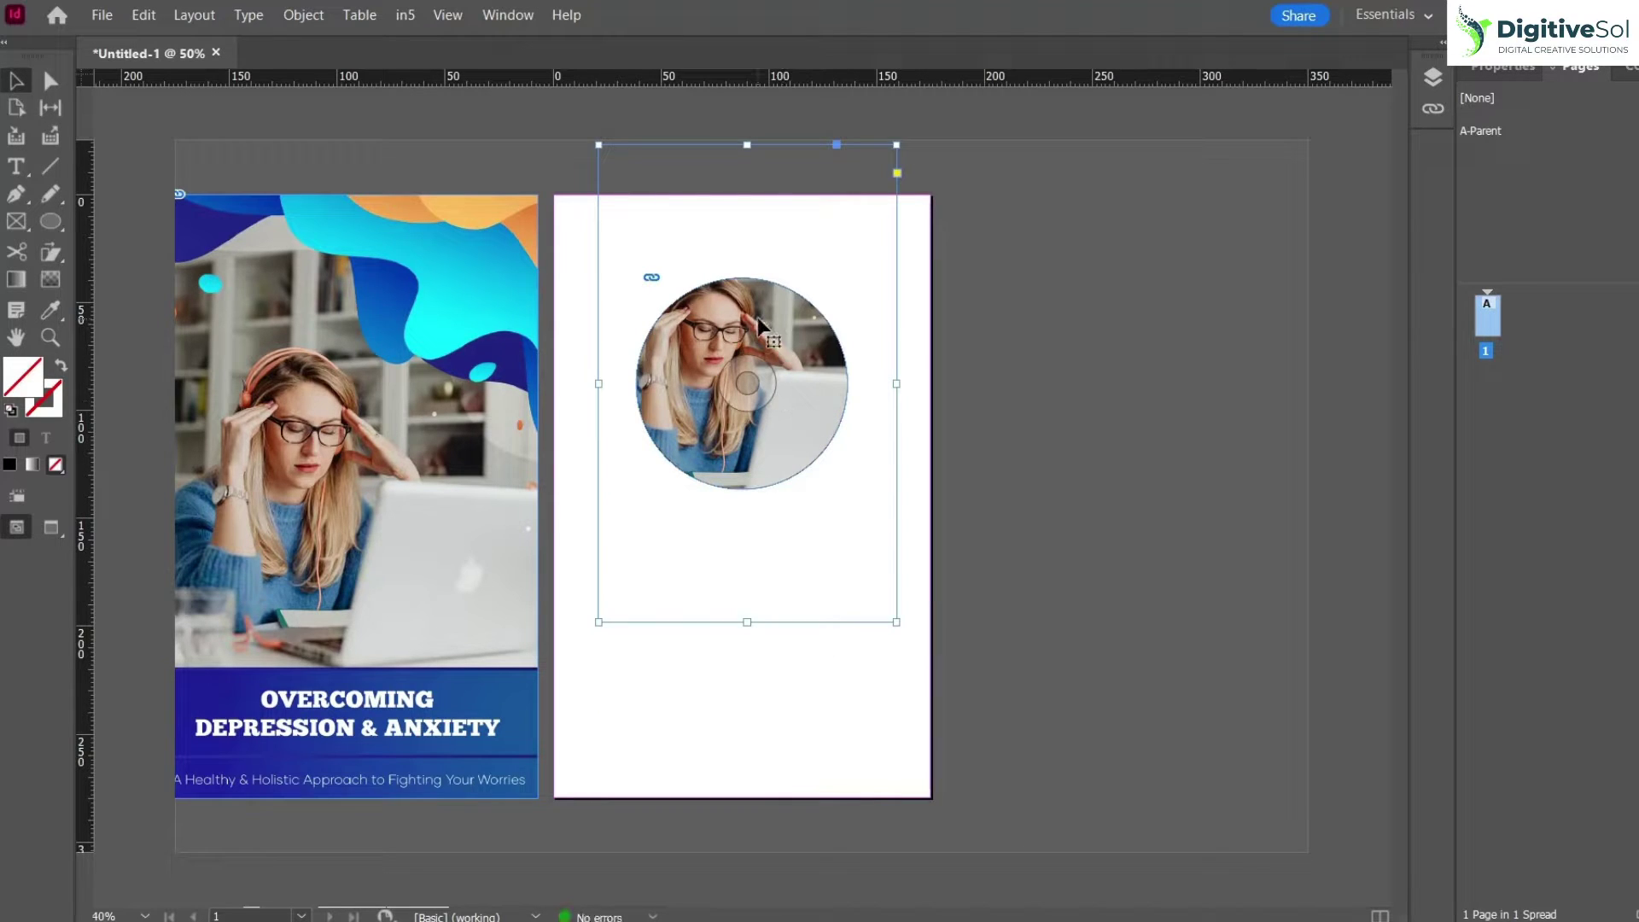
{"action": "left_click_drag", "start_coordinate": [762, 326], "coordinate": [784, 360]}
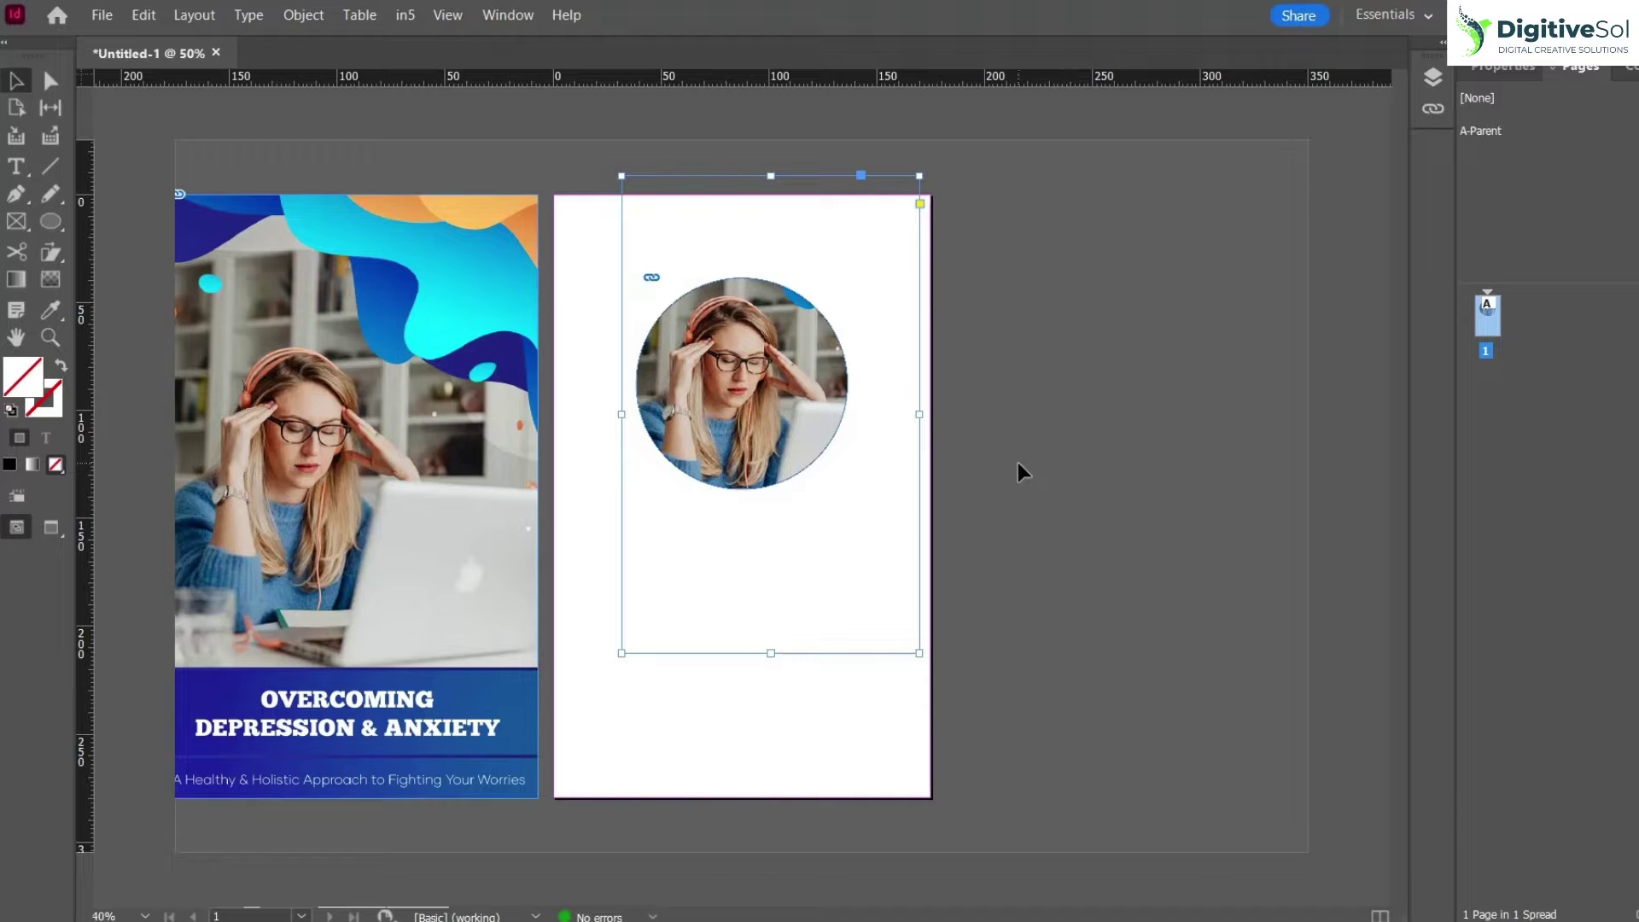
{"action": "left_click", "coordinate": [712, 359]}
{"action": "key", "text": "Delete"}
Step: Move the book cover back onto the page so it fills it
{"action": "left_click_drag", "start_coordinate": [439, 330], "coordinate": [809, 351]}
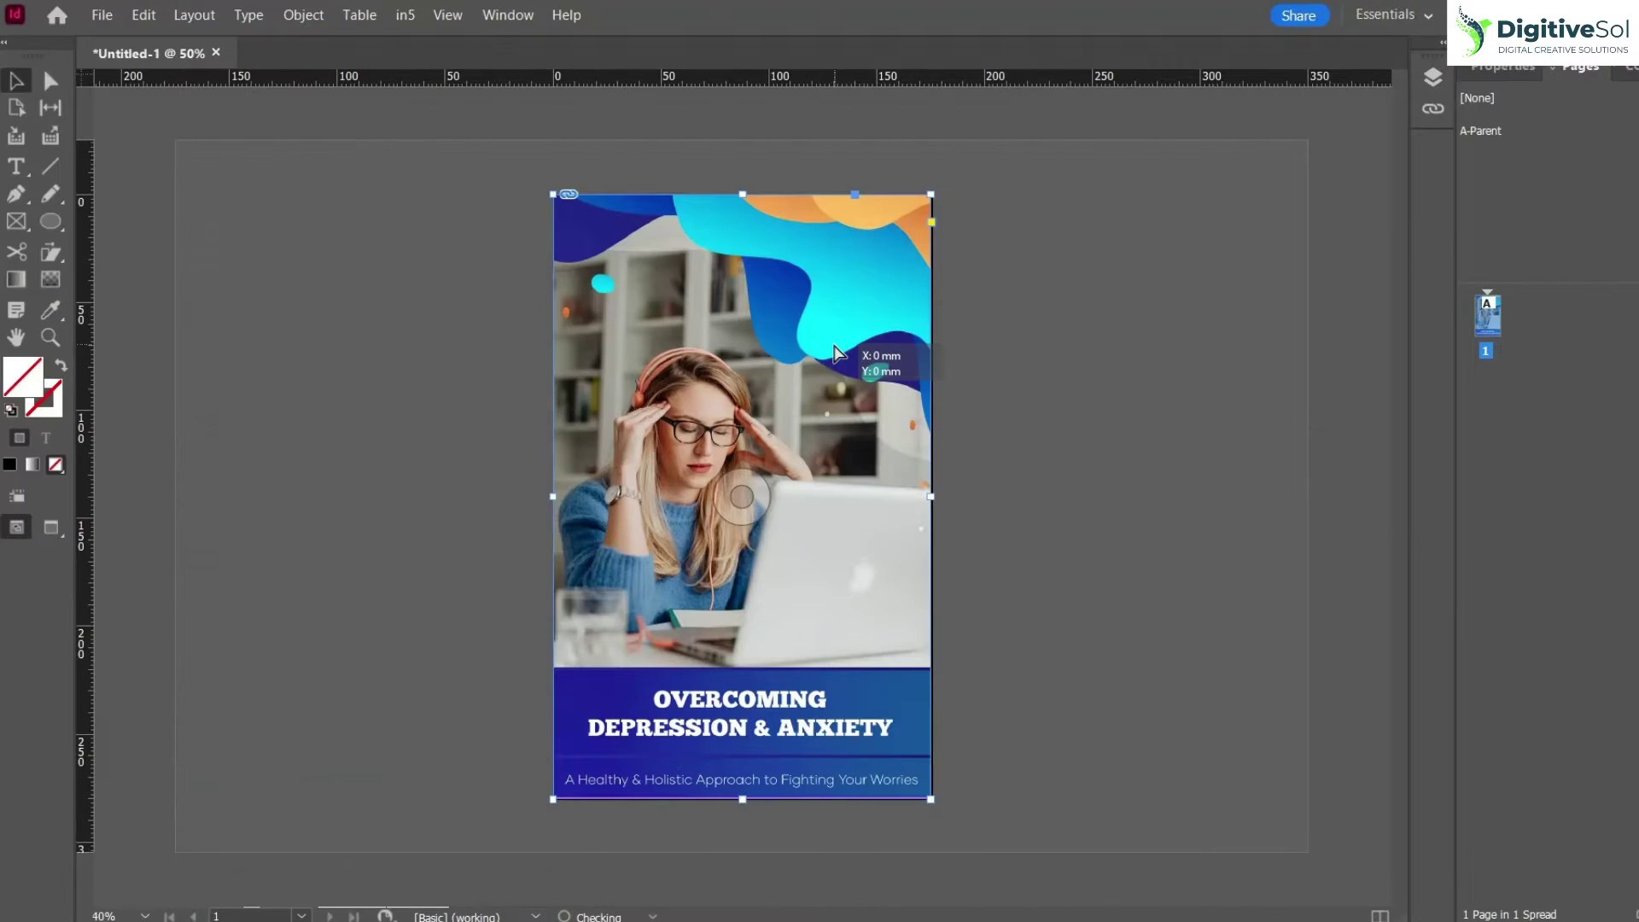
{"action": "left_click", "coordinate": [1015, 506]}
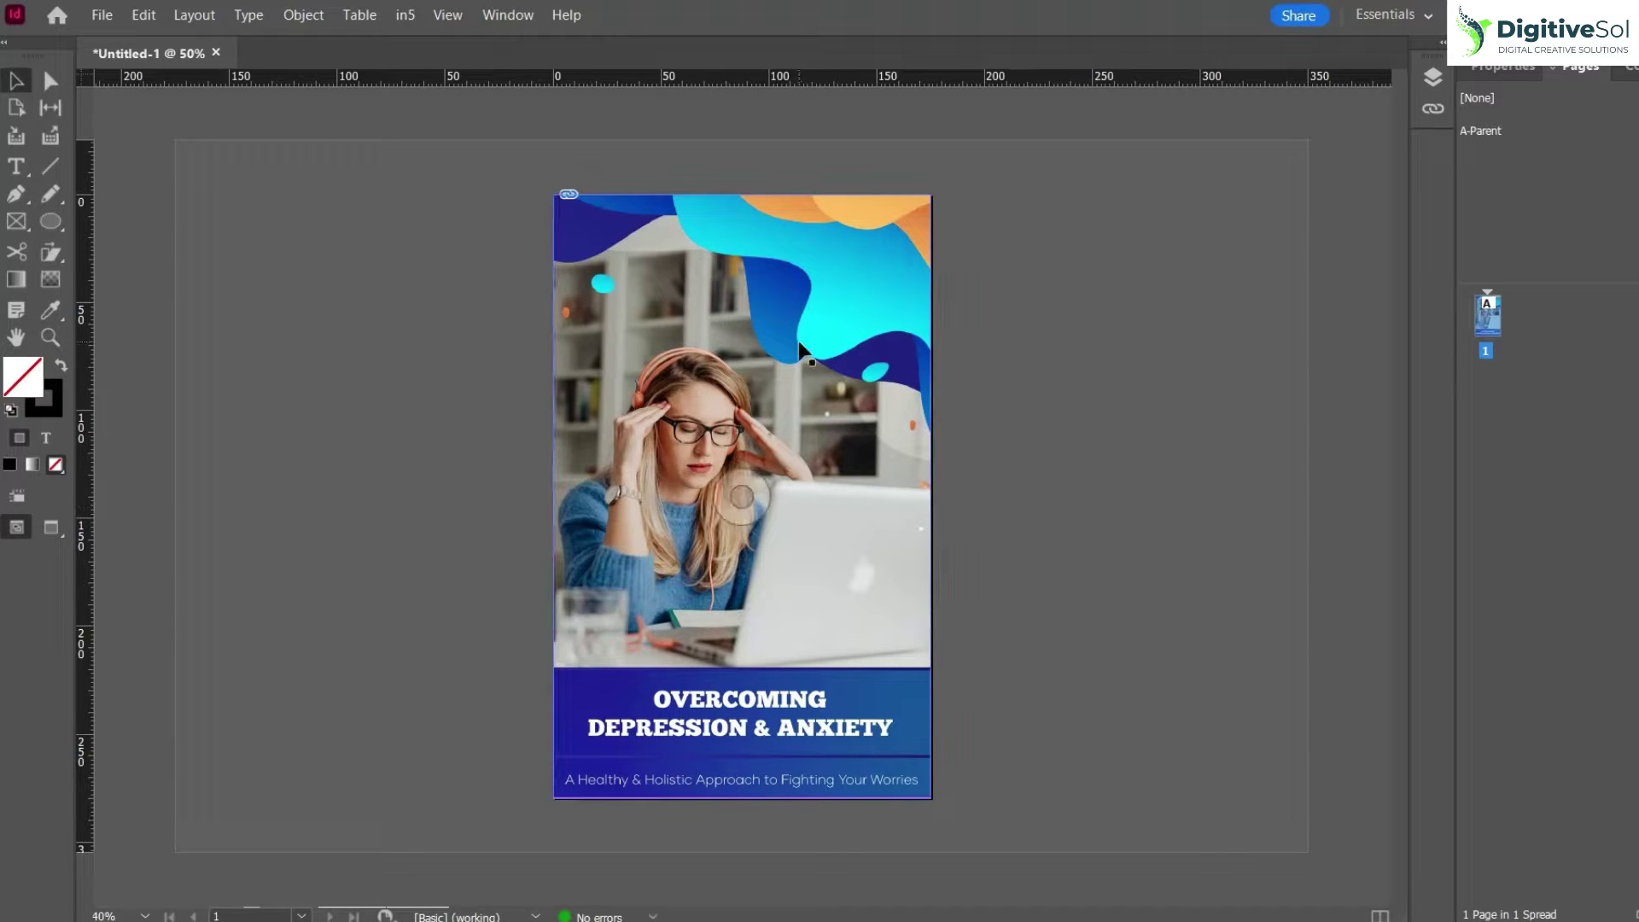
{"action": "left_click", "coordinate": [786, 316]}
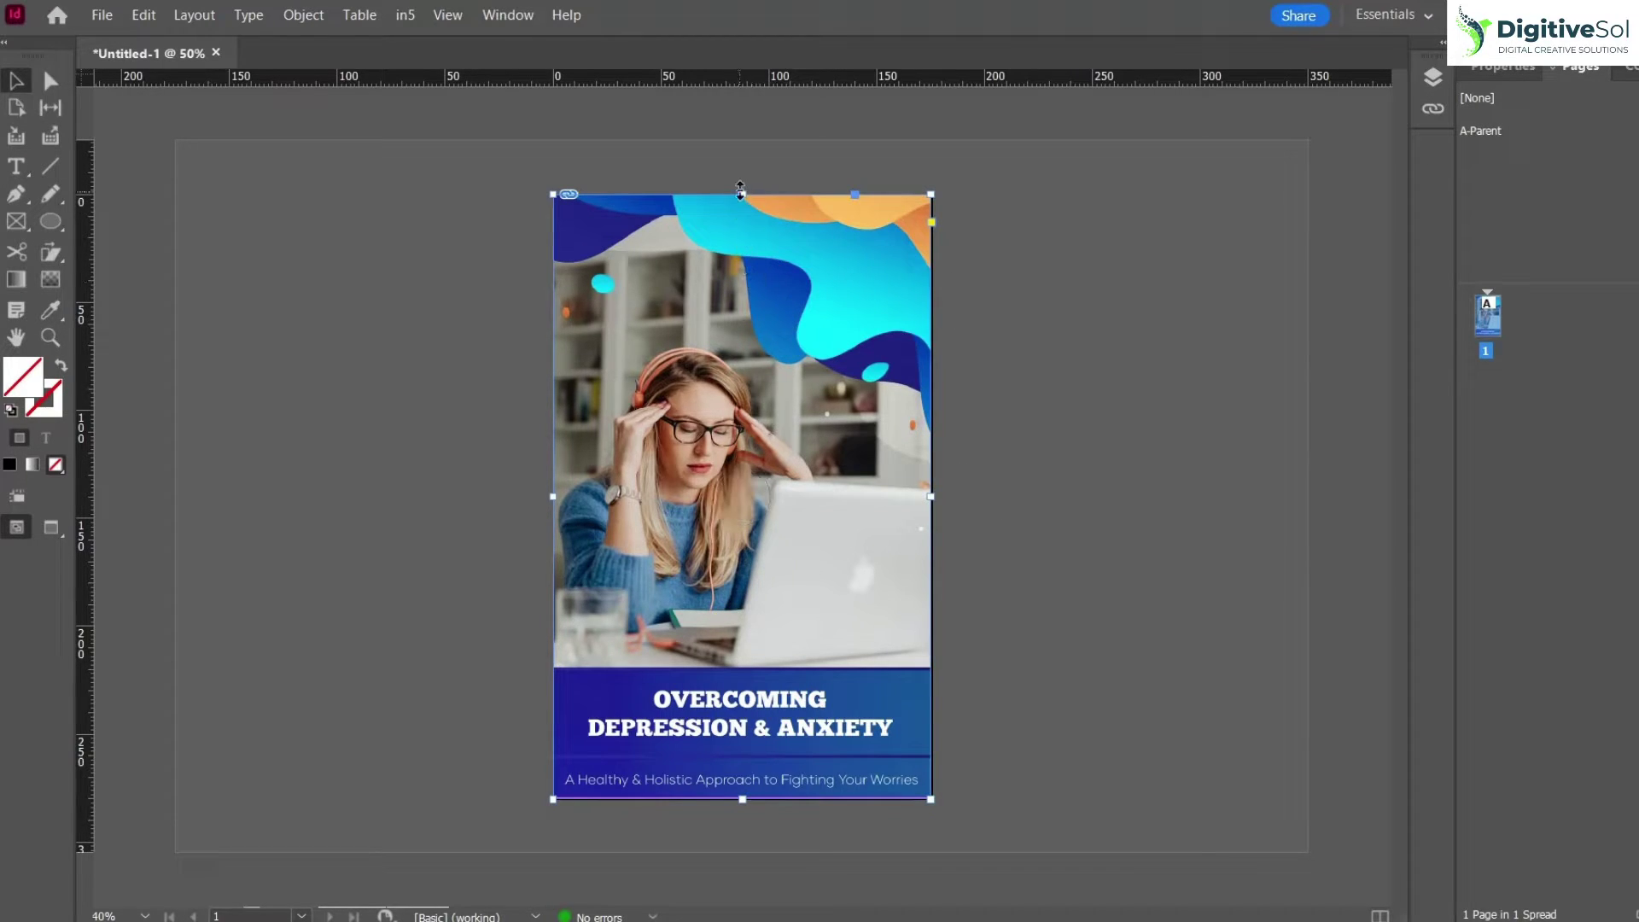
Step: Crop the cover from the top, bottom, right and left, then undo the crops
{"action": "left_click_drag", "start_coordinate": [743, 195], "coordinate": [743, 292]}
{"action": "left_click_drag", "start_coordinate": [739, 800], "coordinate": [740, 718]}
{"action": "left_click_drag", "start_coordinate": [929, 508], "coordinate": [849, 505]}
{"action": "left_click_drag", "start_coordinate": [553, 508], "coordinate": [577, 507]}
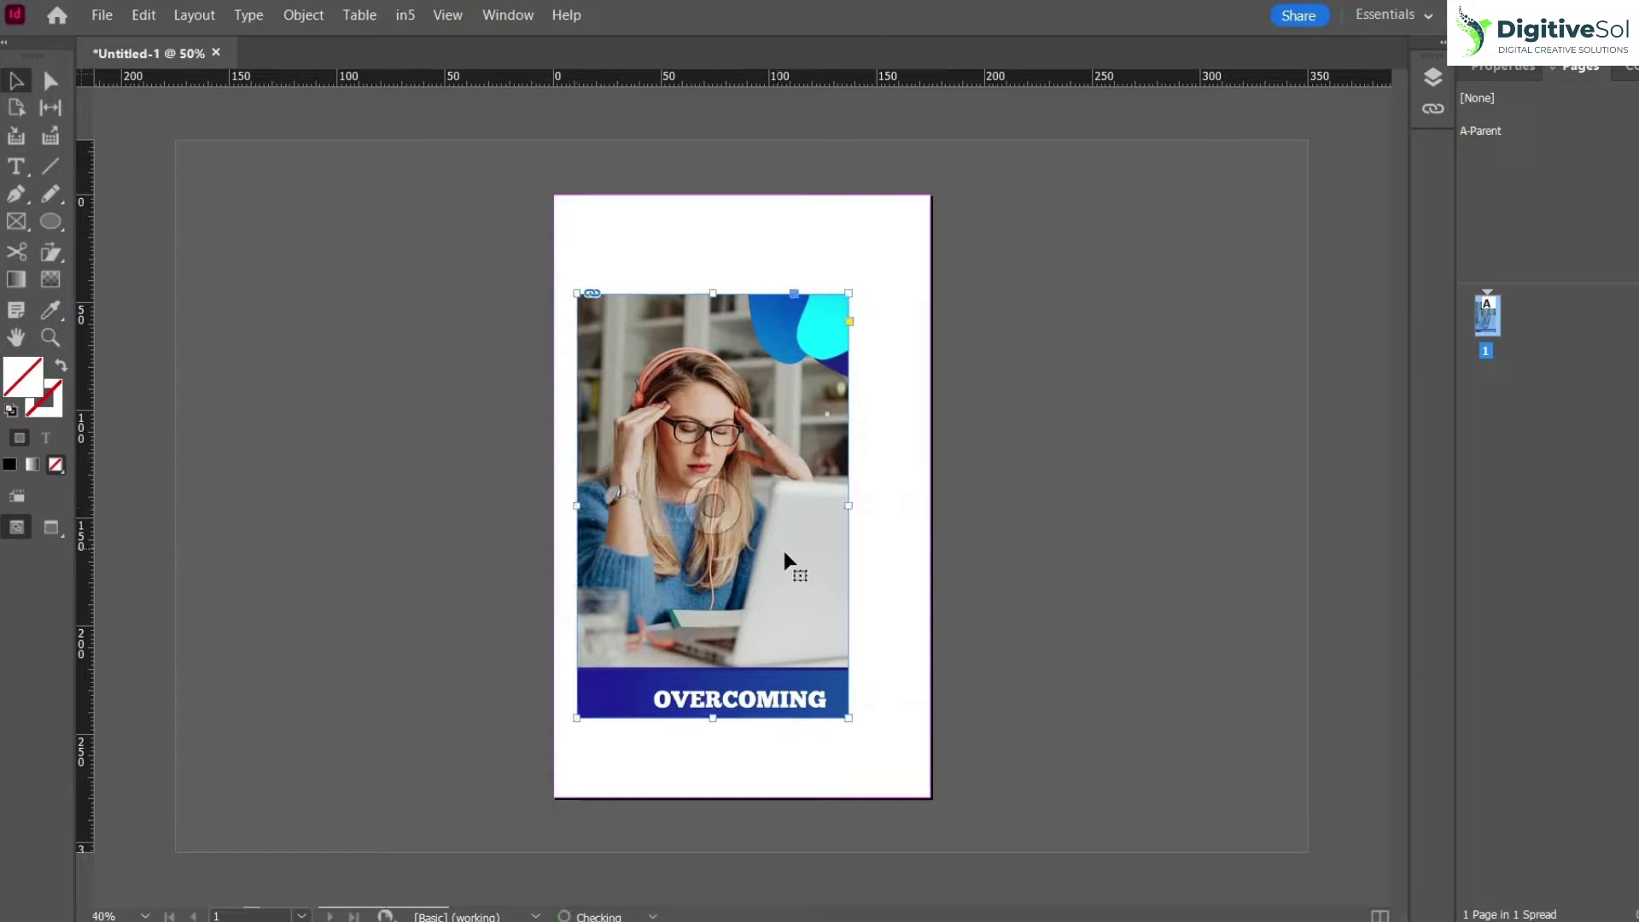
{"action": "key", "text": "ctrl+z"}
{"action": "key", "text": "ctrl+z"}
{"action": "key", "text": "ctrl+z"}
{"action": "key", "text": "ctrl+z"}
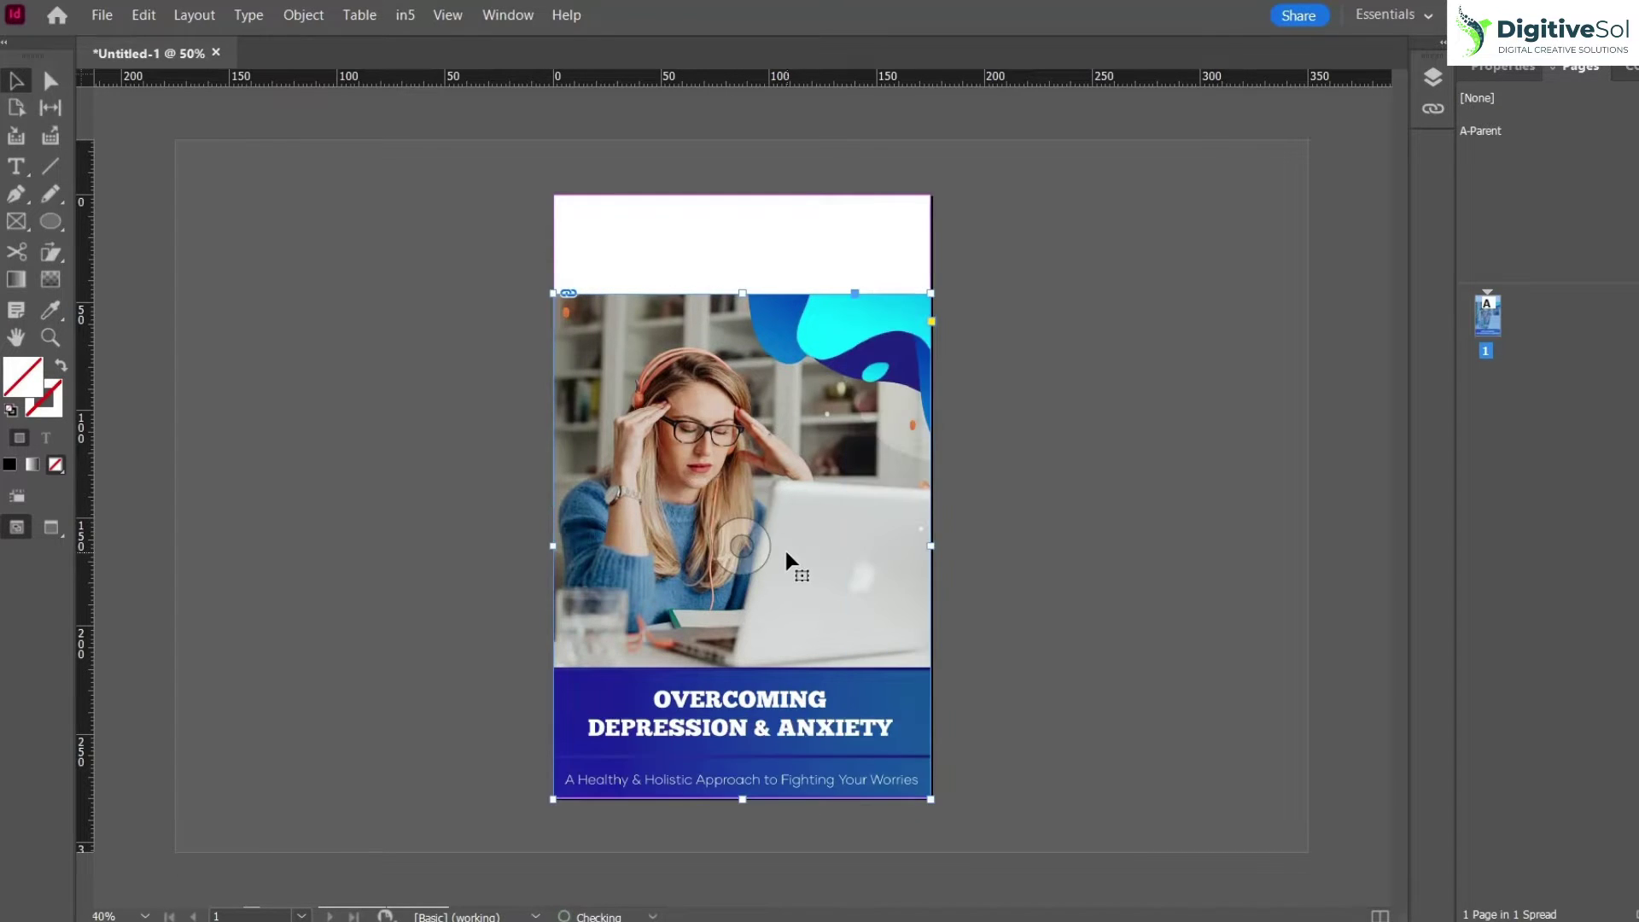
{"action": "left_click", "coordinate": [1057, 350]}
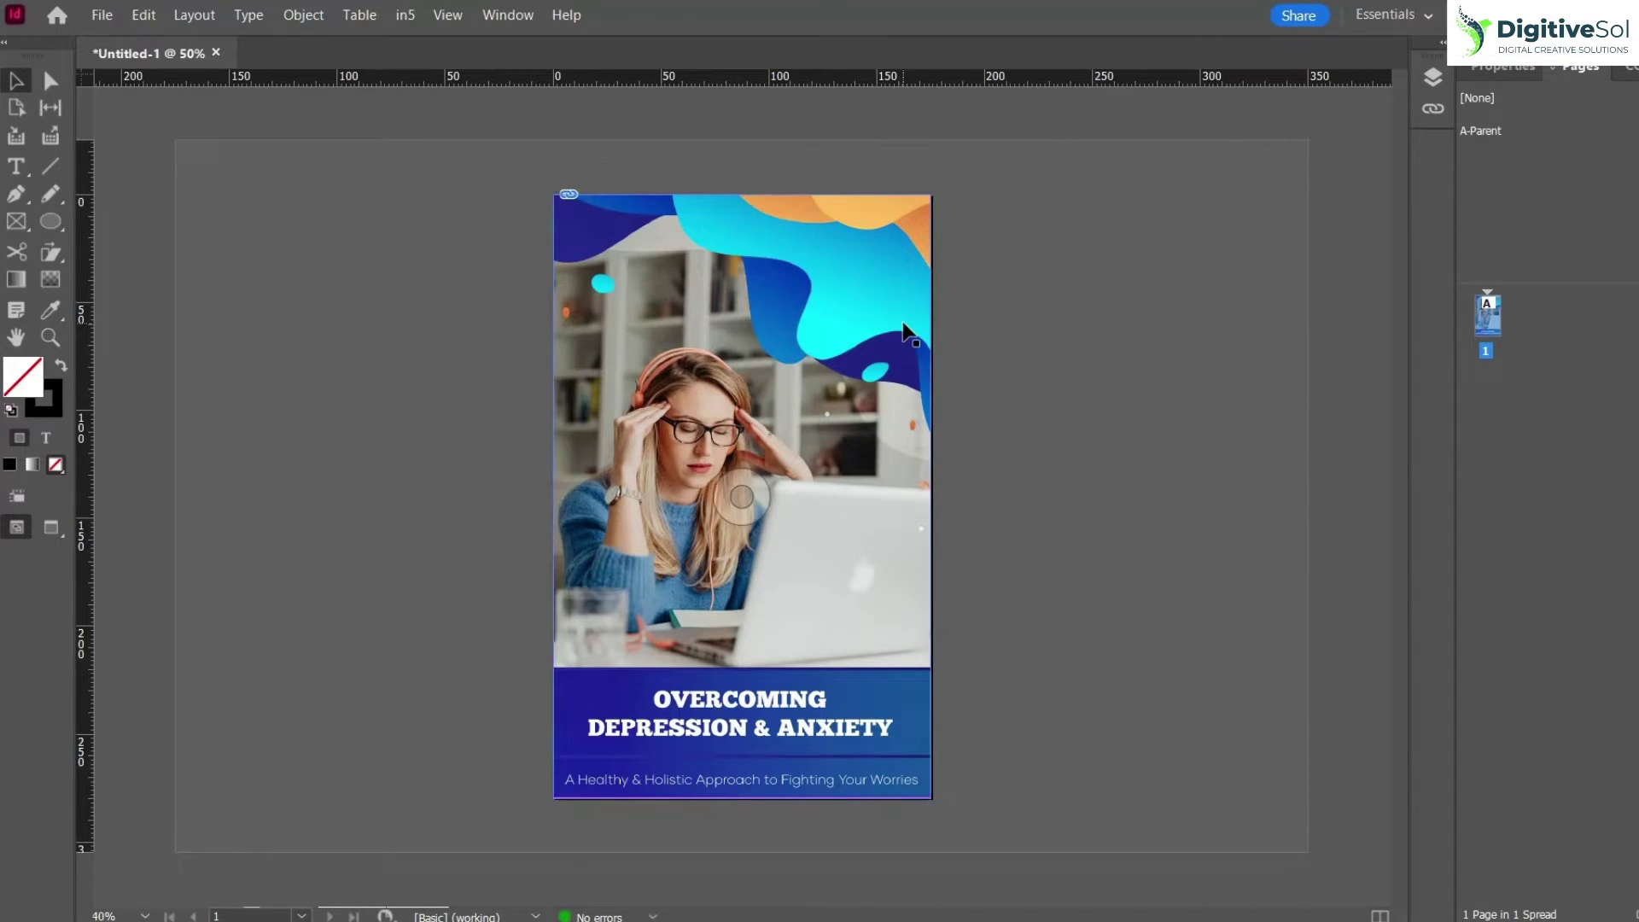
{"action": "left_click", "coordinate": [859, 304]}
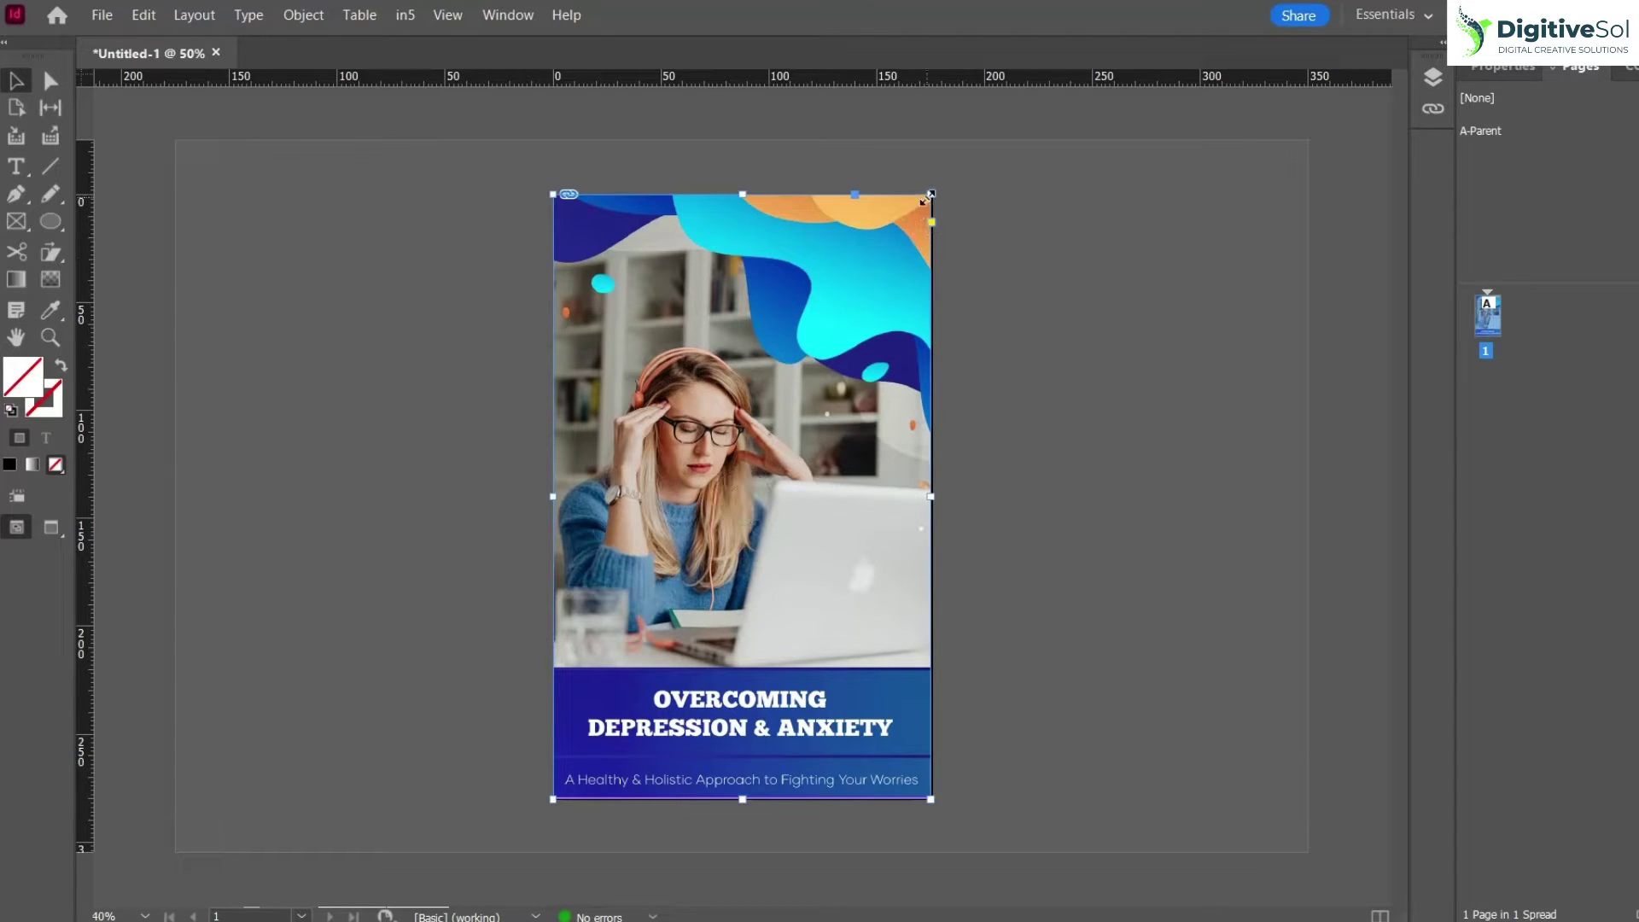
{"action": "left_click_drag", "start_coordinate": [932, 199], "coordinate": [771, 370]}
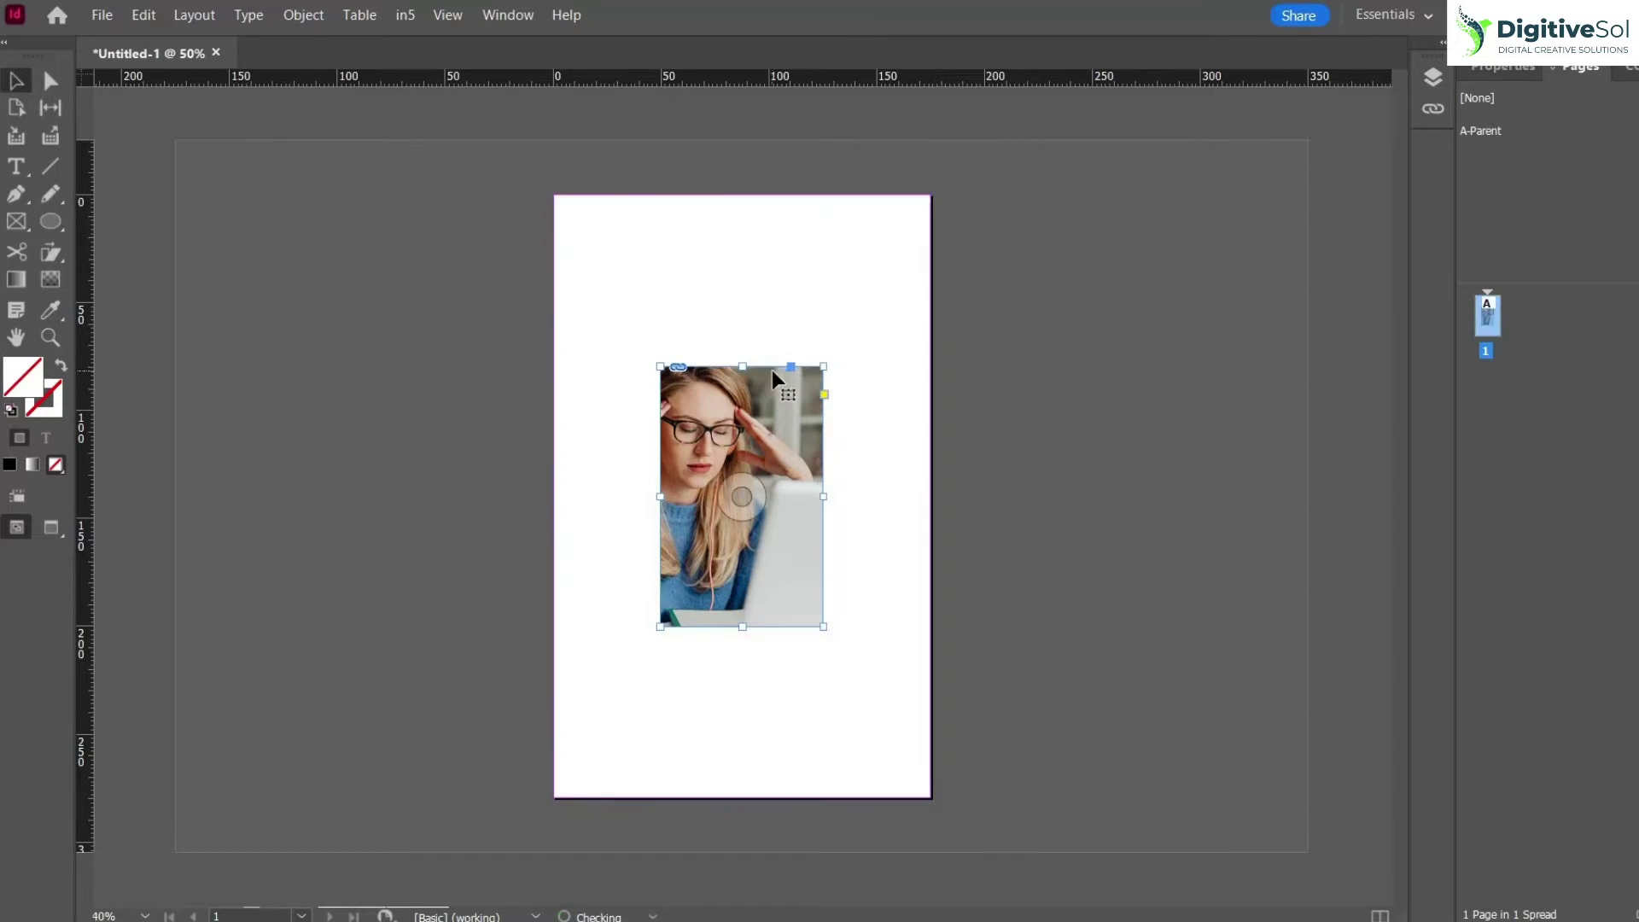
{"action": "key", "text": "ctrl+z"}
{"action": "left_click_drag", "start_coordinate": [932, 195], "coordinate": [822, 358]}
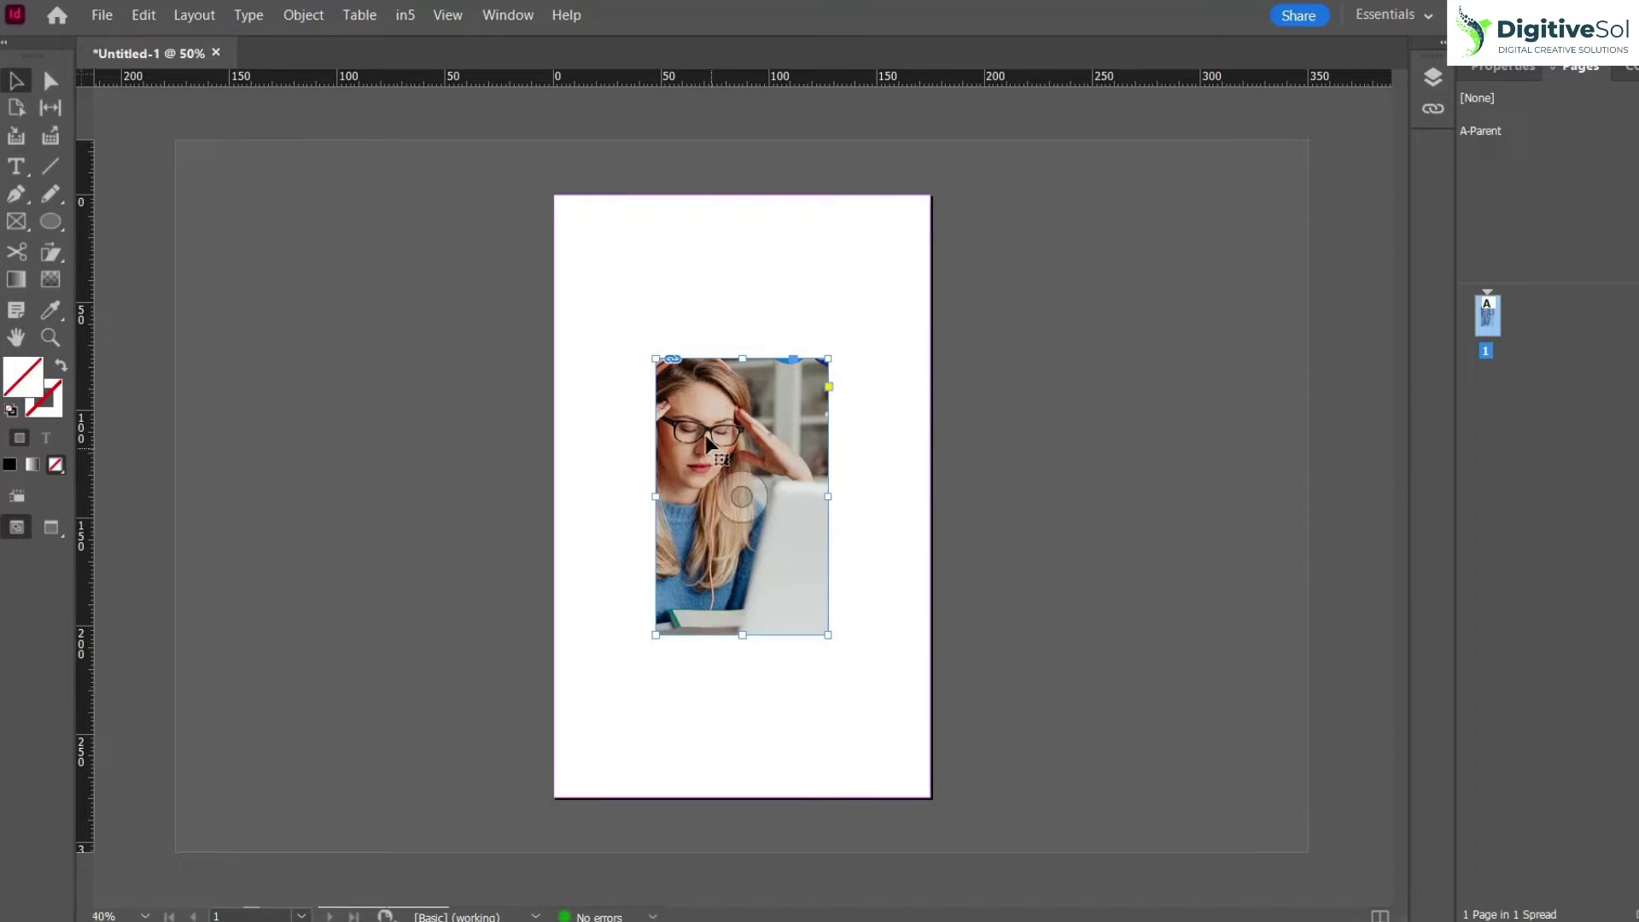
{"action": "key", "text": "ctrl+z"}
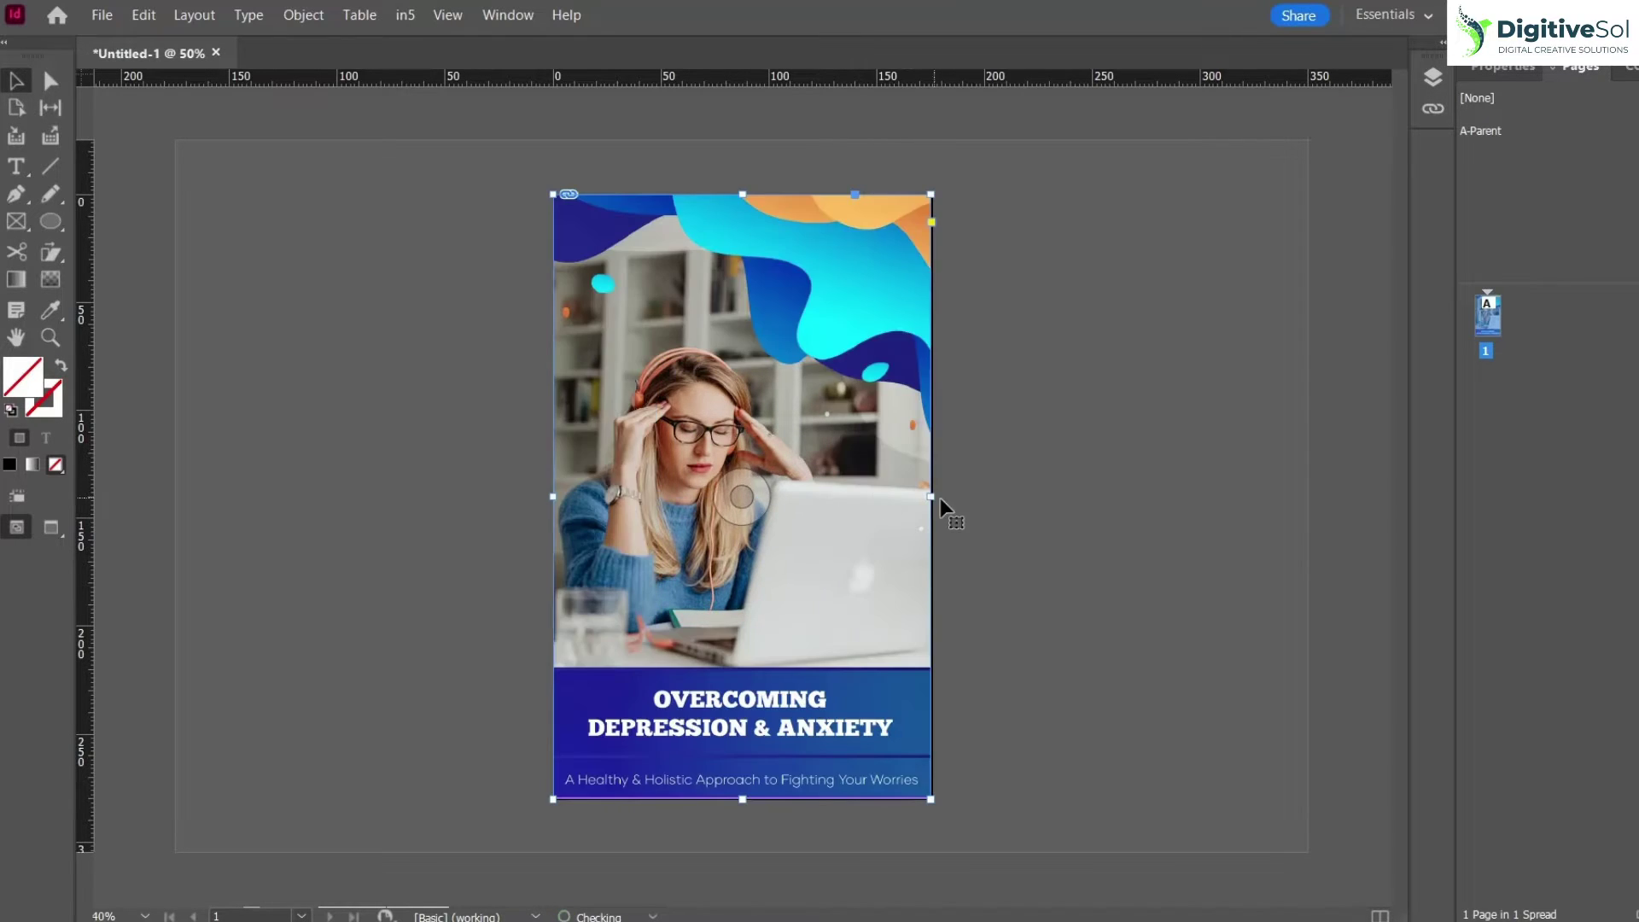
Step: Crop the cover from its top-right corner, then undo the crop
{"action": "left_click", "coordinate": [1022, 469]}
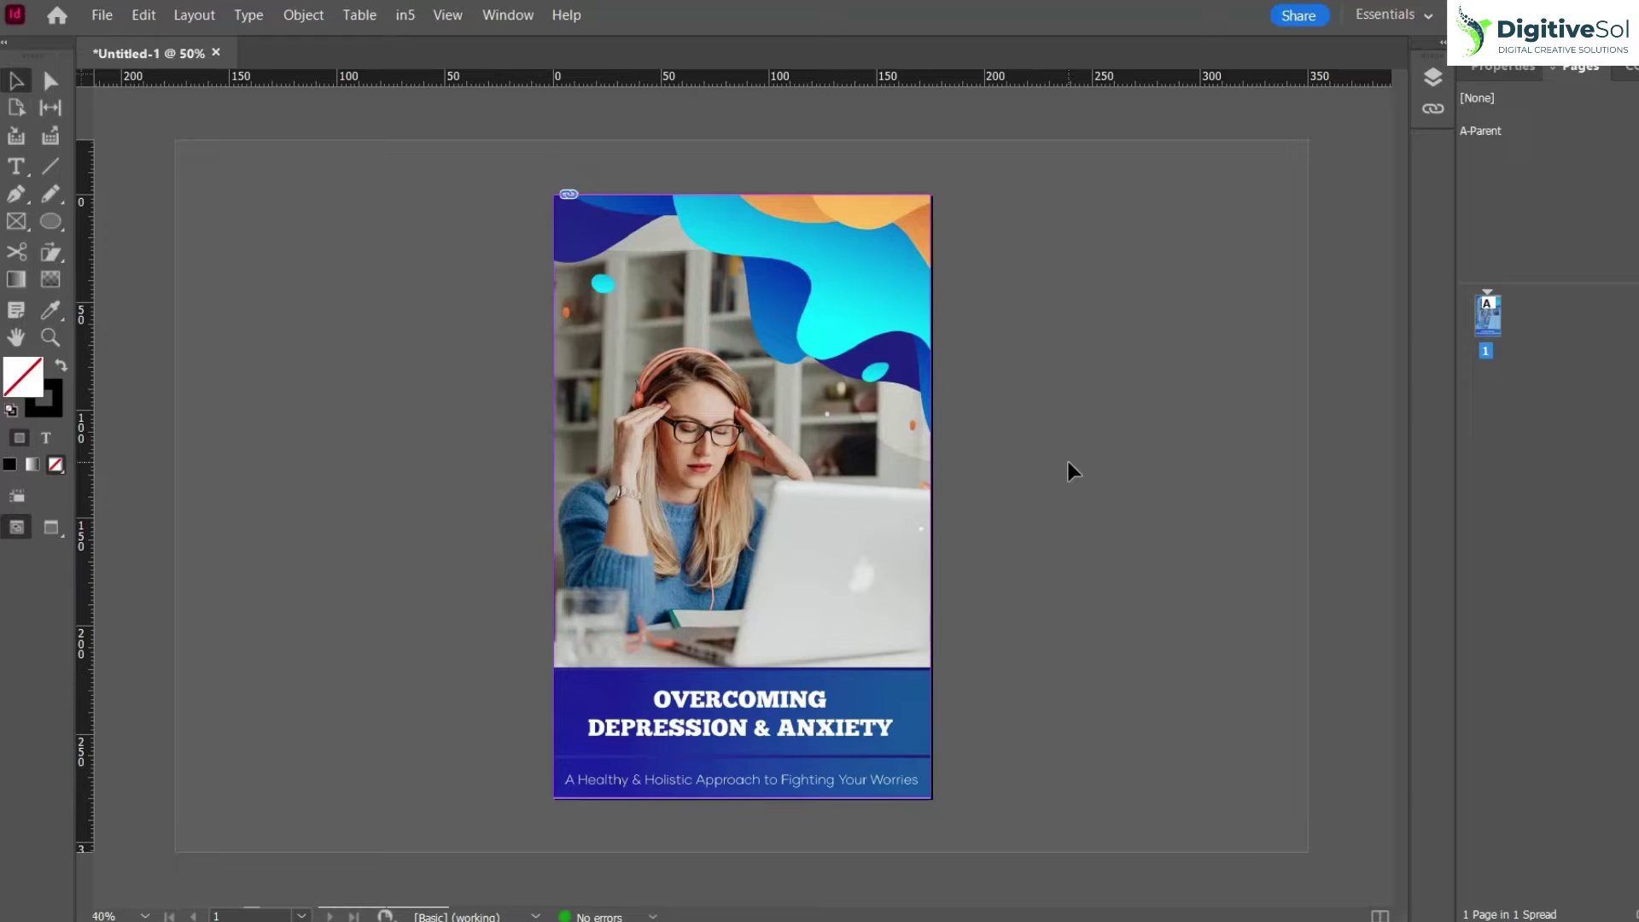
{"action": "left_click", "coordinate": [772, 289]}
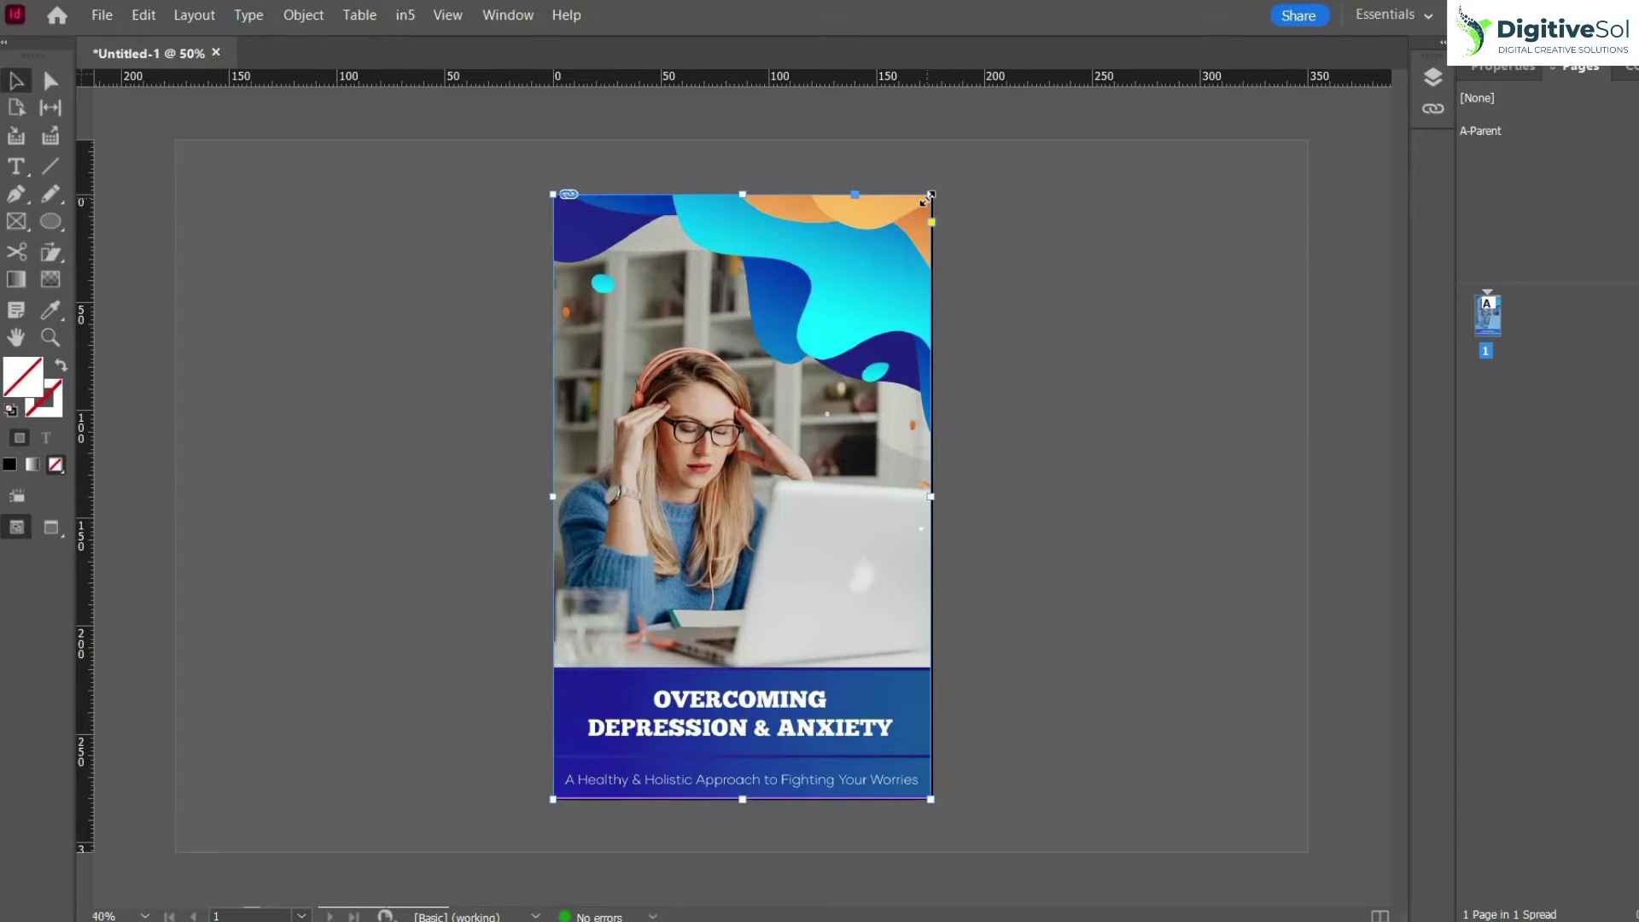
{"action": "left_click_drag", "start_coordinate": [928, 200], "coordinate": [809, 389]}
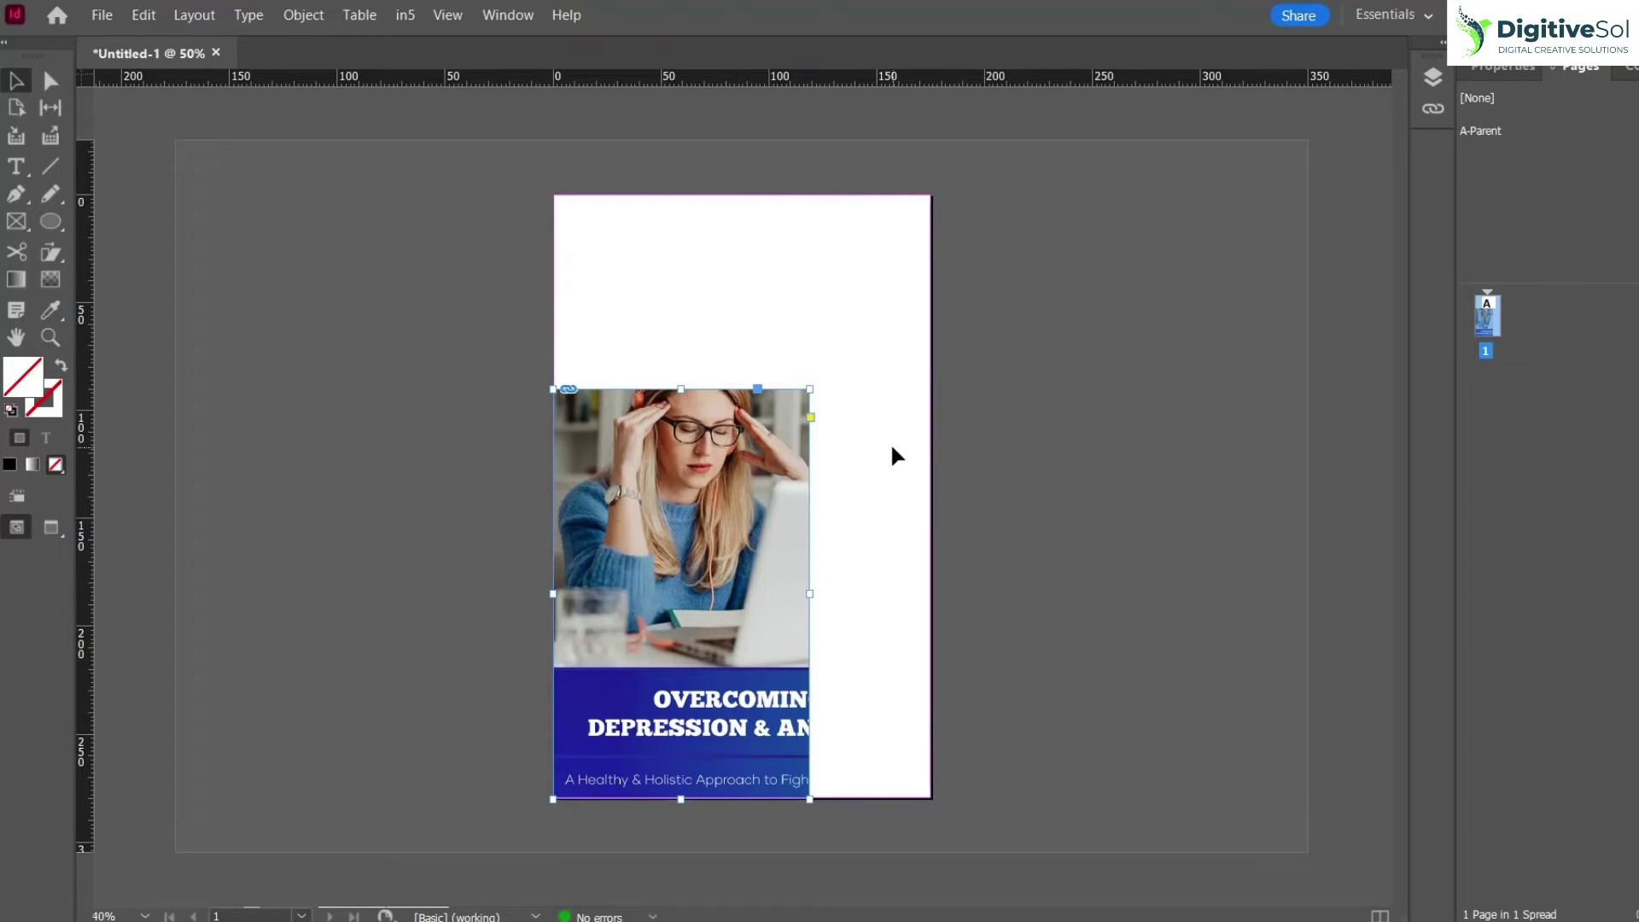
{"action": "key", "text": "ctrl+z"}
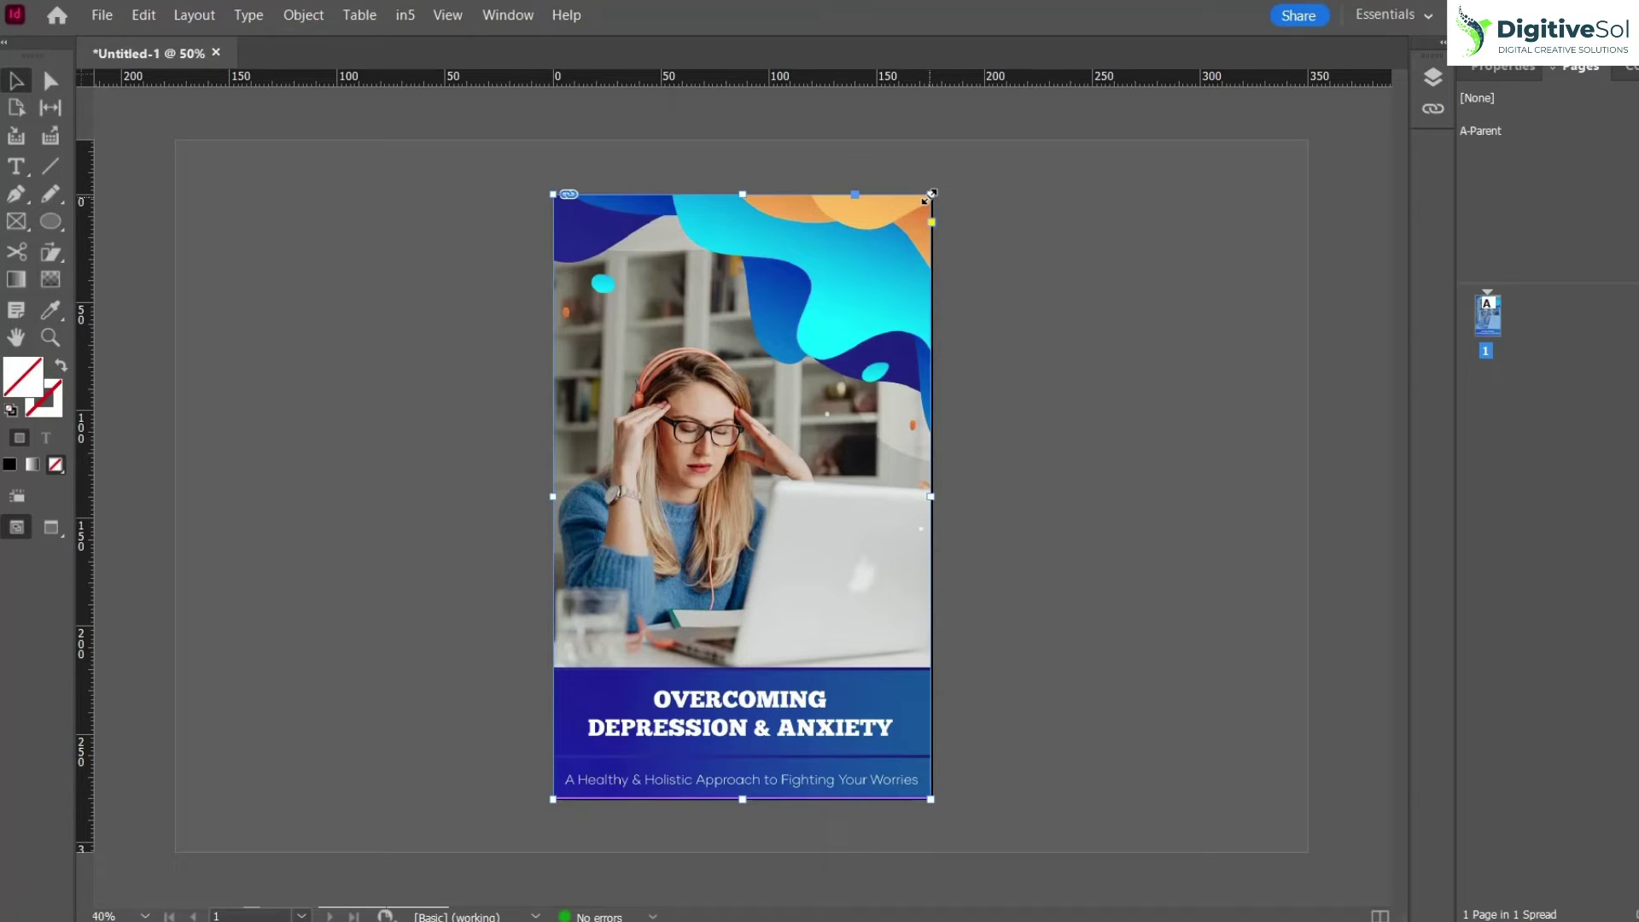
Step: Scale the whole cover down proportionally from its corners
{"action": "left_click_drag", "start_coordinate": [930, 194], "coordinate": [768, 386]}
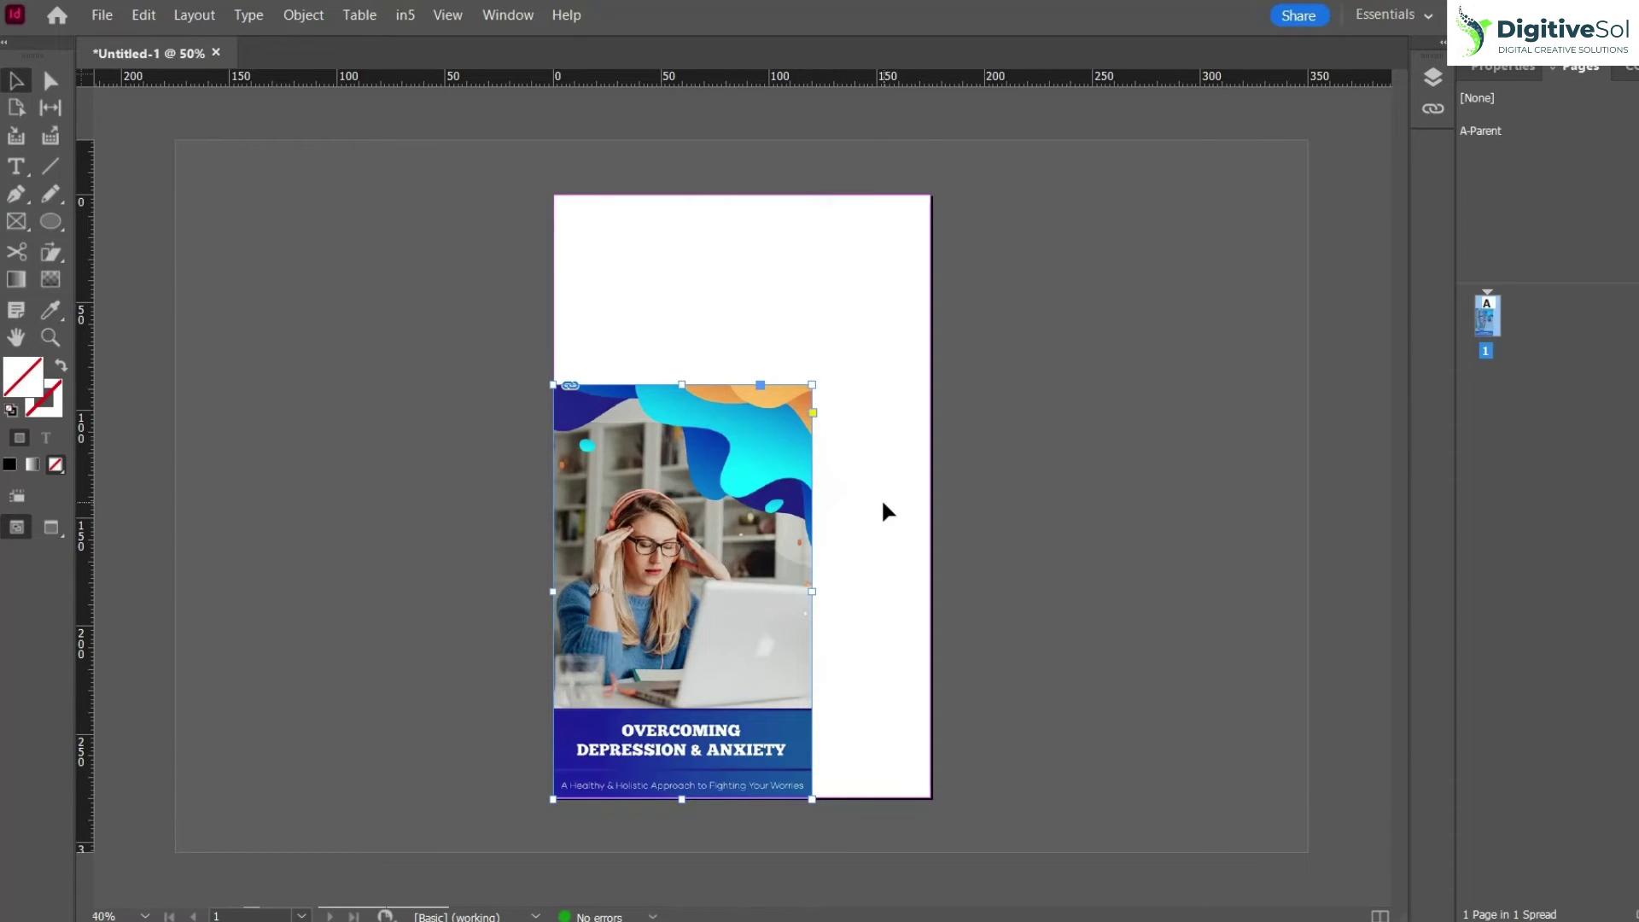
{"action": "key", "text": "ctrl+z"}
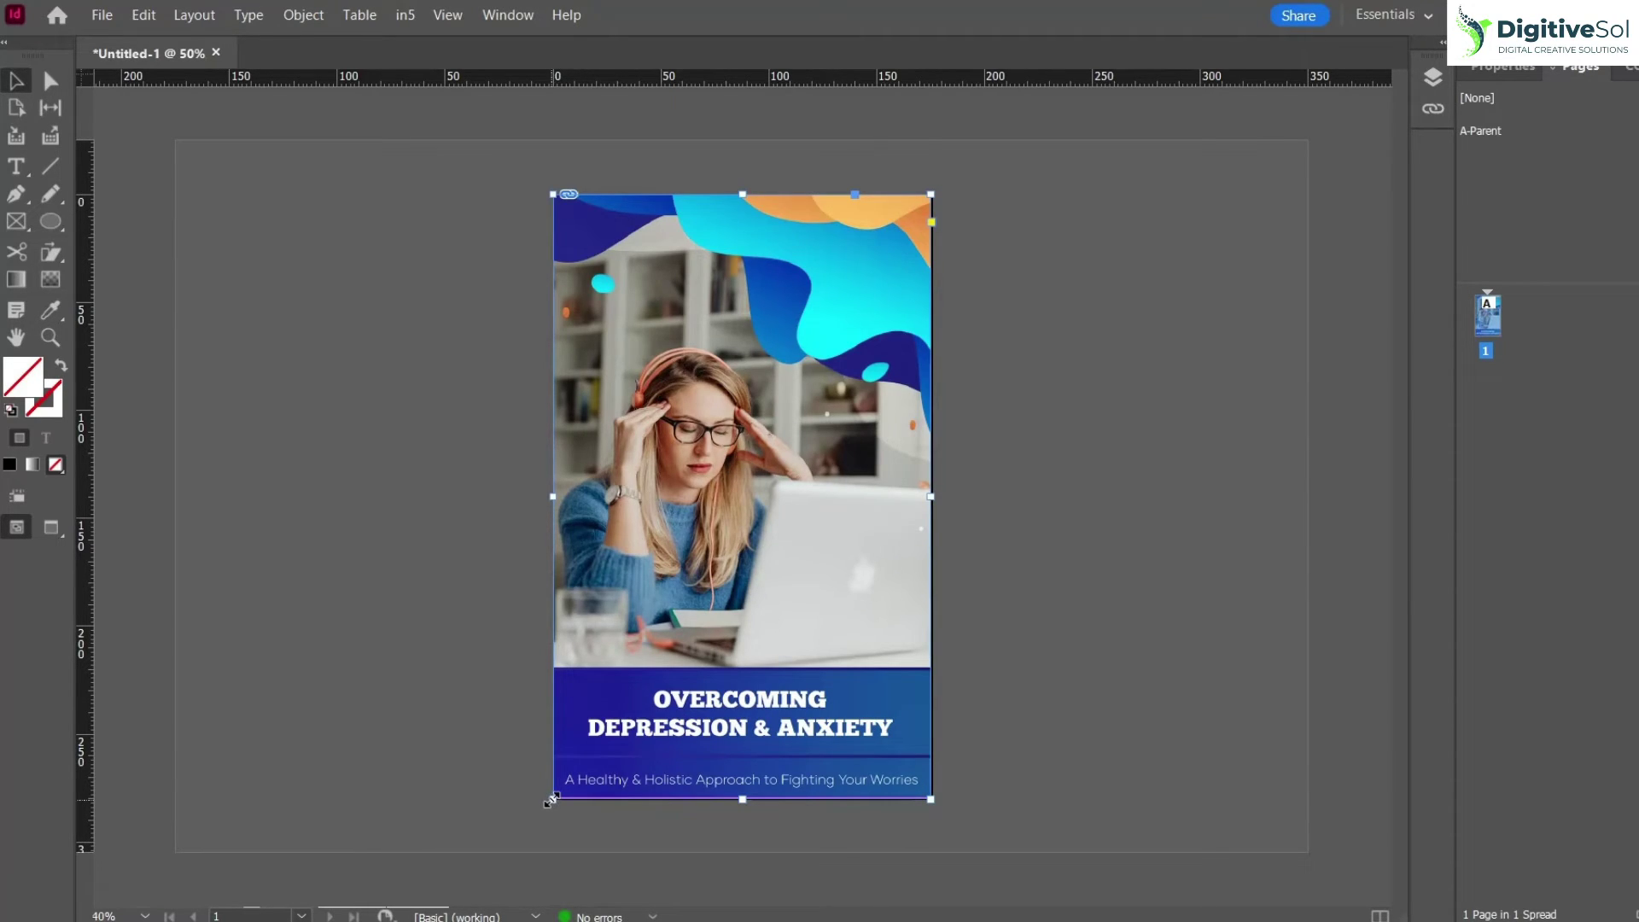
{"action": "left_click_drag", "start_coordinate": [550, 800], "coordinate": [732, 536]}
Step: Undo the proportional scaling and try scaling the cover about its centre
{"action": "key", "text": "ctrl+z"}
{"action": "left_click_drag", "start_coordinate": [931, 196], "coordinate": [931, 228]}
{"action": "left_click", "coordinate": [1076, 356]}
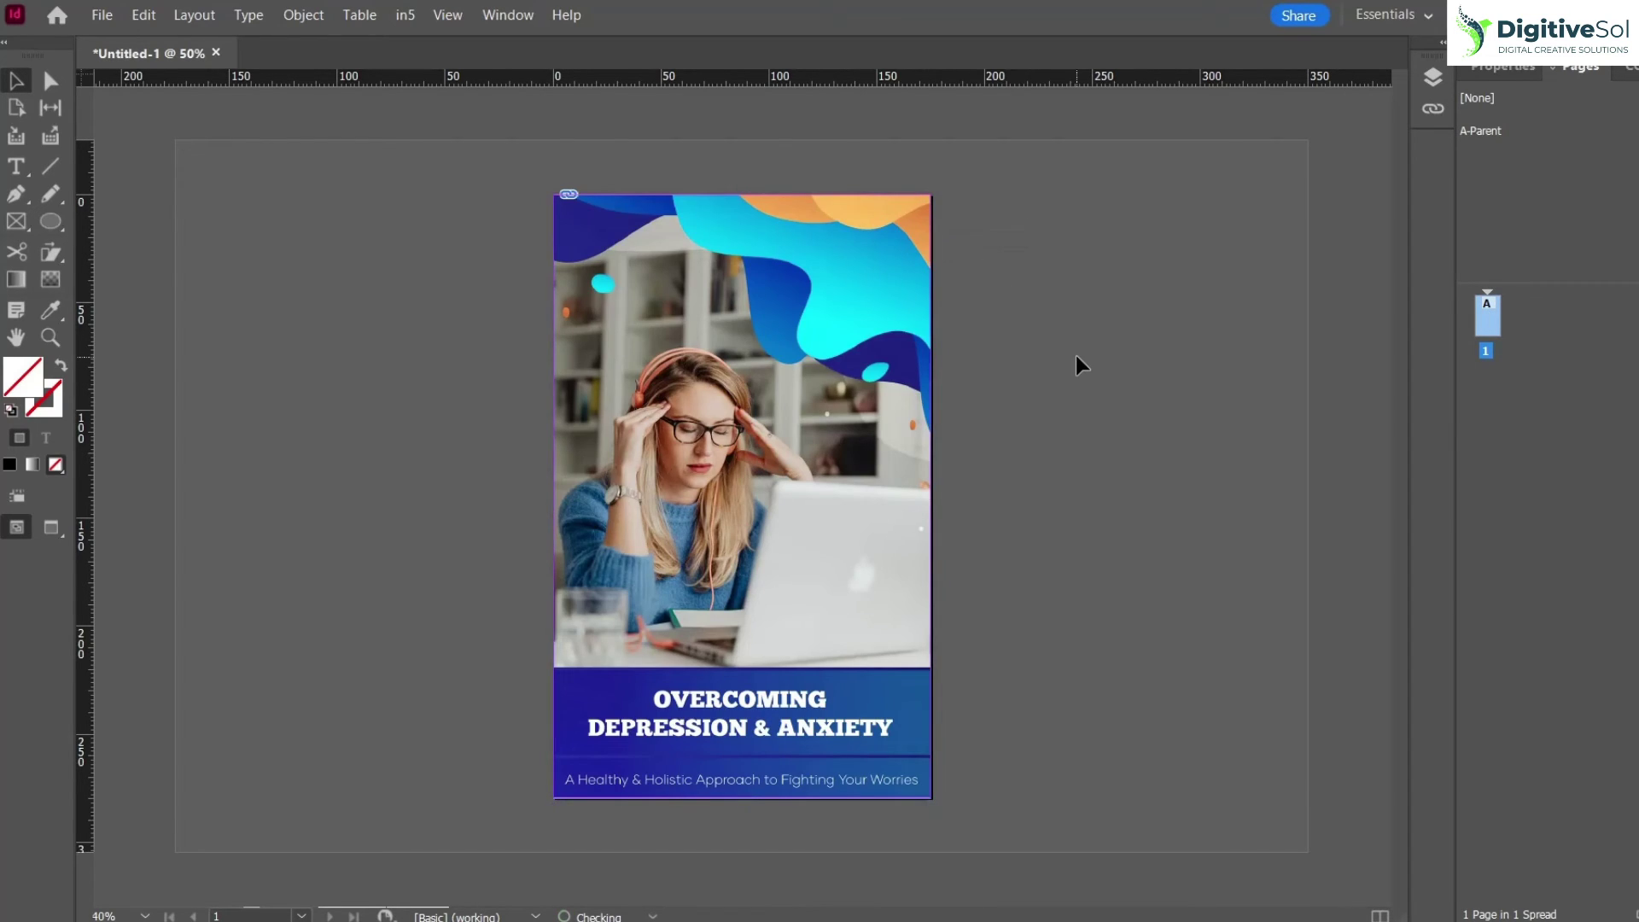